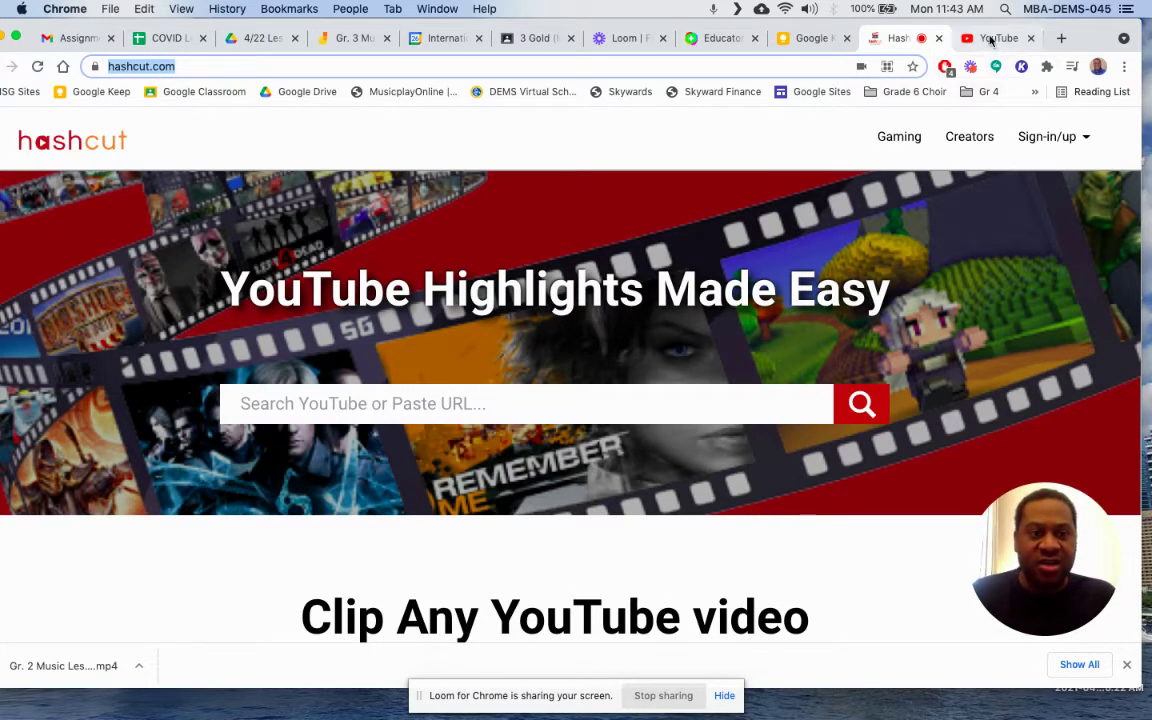
# - Switch to the YouTube tab and bring the Campus Reopening Plan video into view
pyautogui.click(991, 40)
pyautogui.scroll(-5, 995, 380)
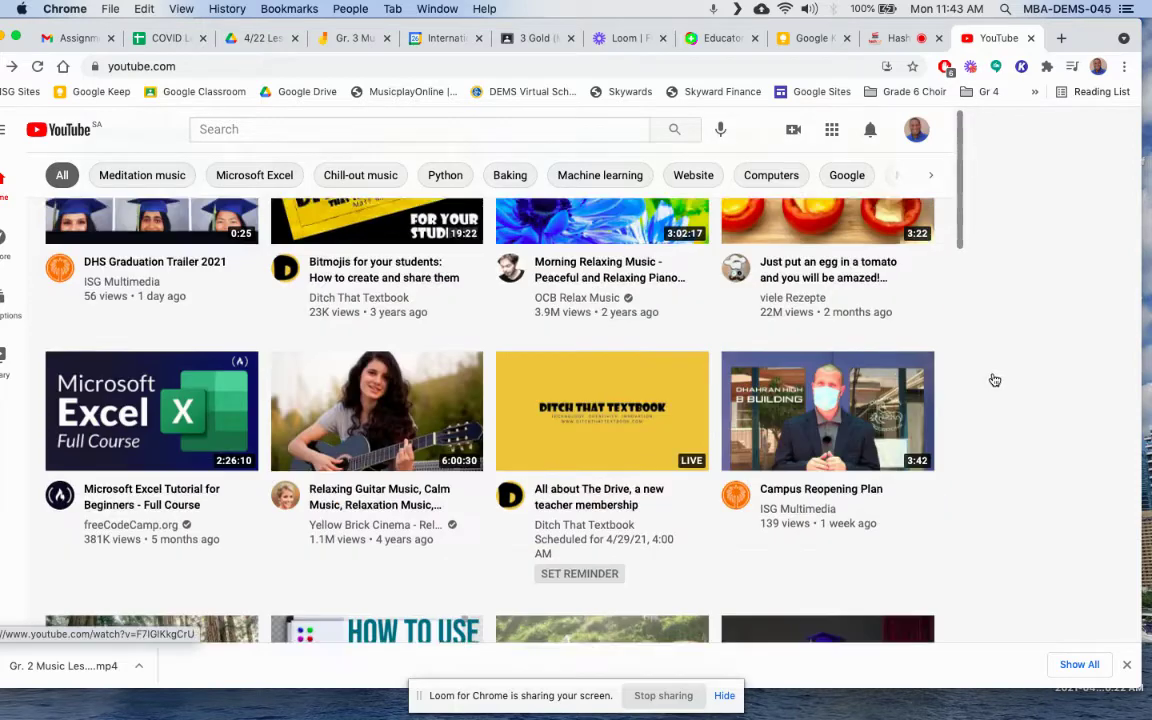
pyautogui.scroll(4, 990, 380)
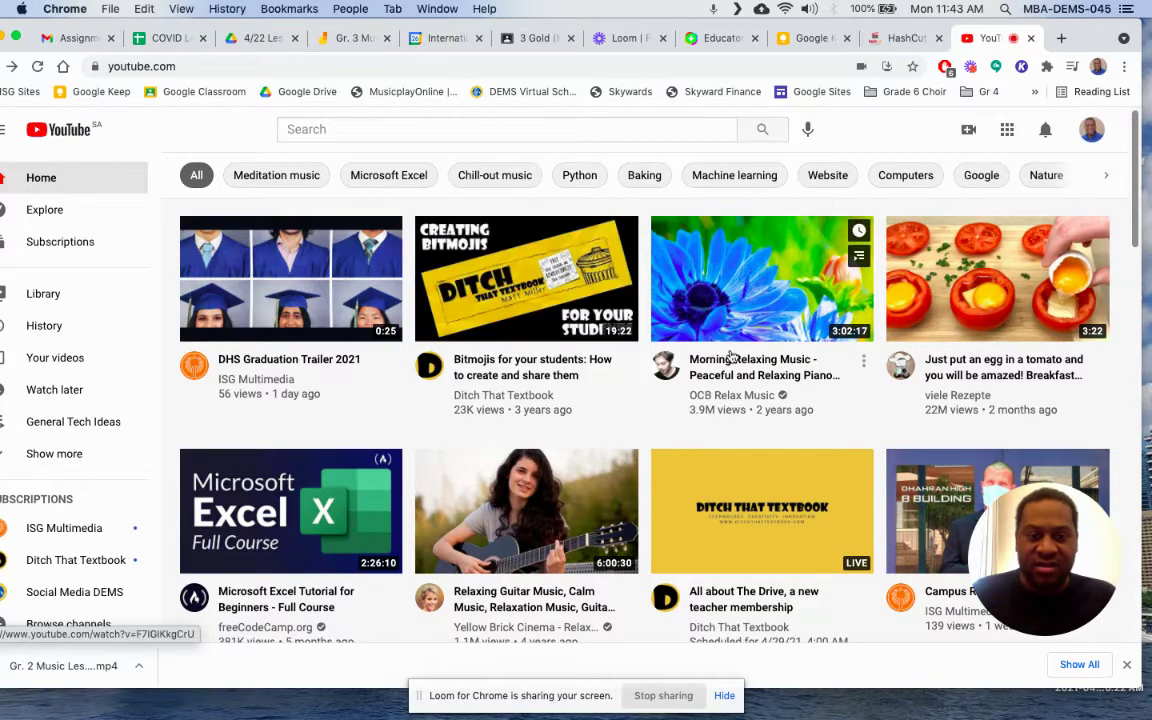
pyautogui.scroll(-4, 918, 419)
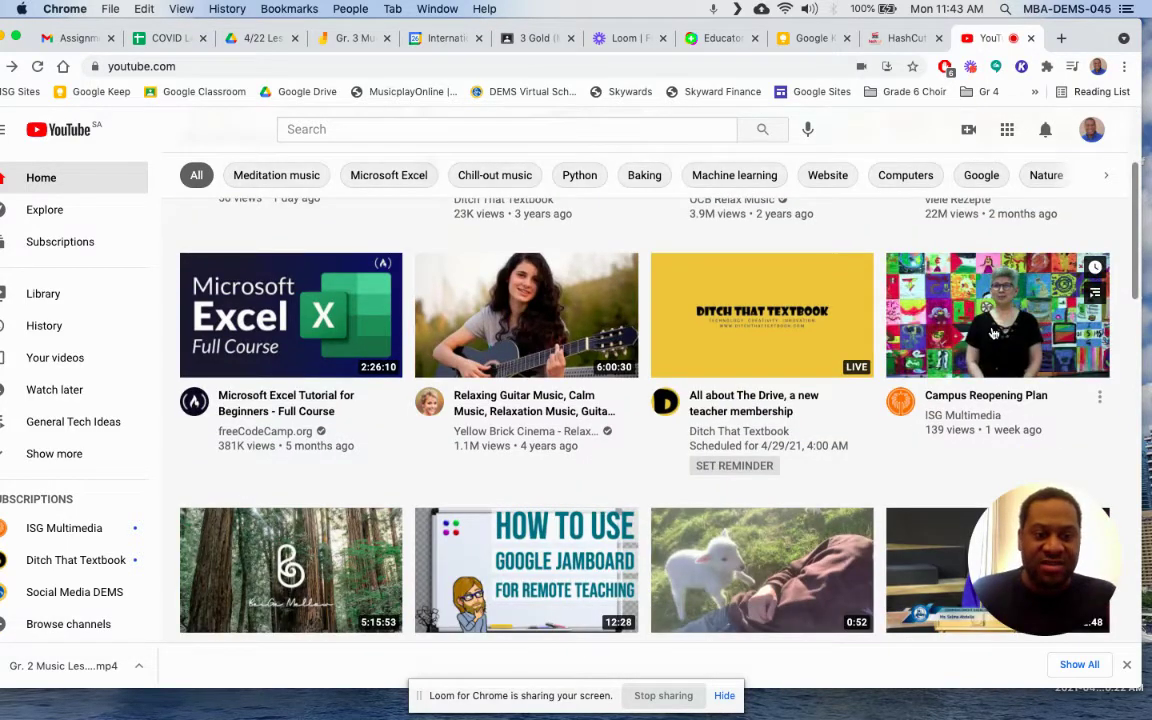
# - Open the Campus Reopening Plan video and pause it
pyautogui.click(1101, 397)
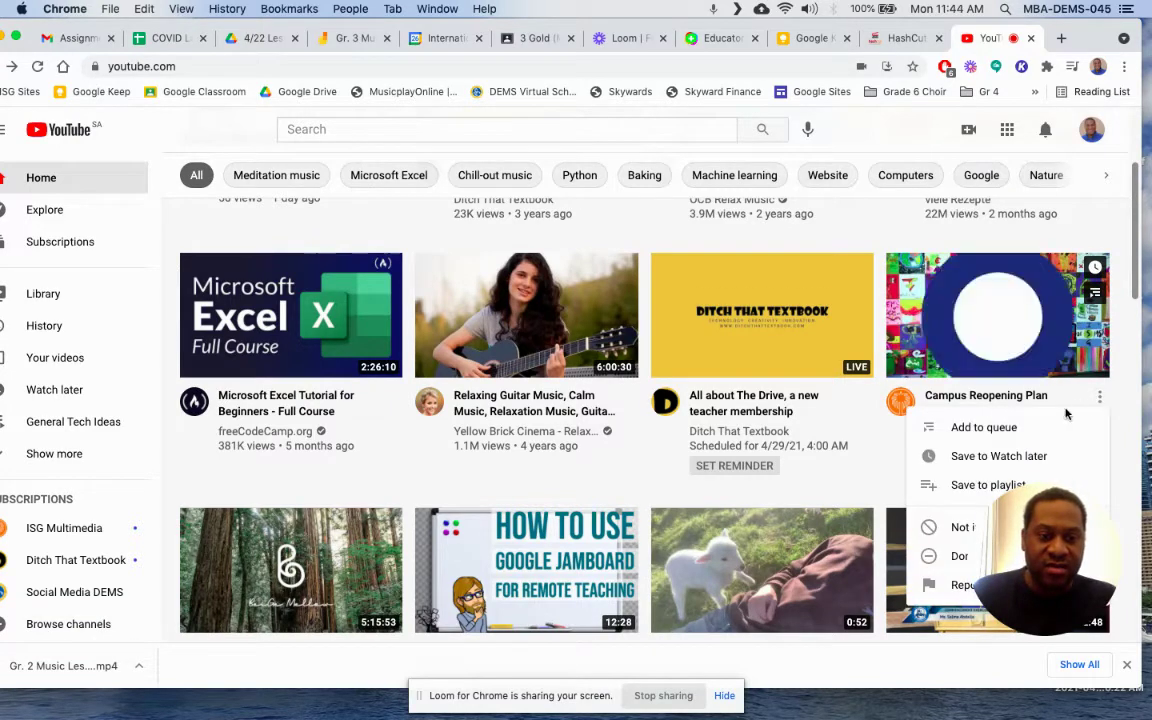
pyautogui.click(1020, 335)
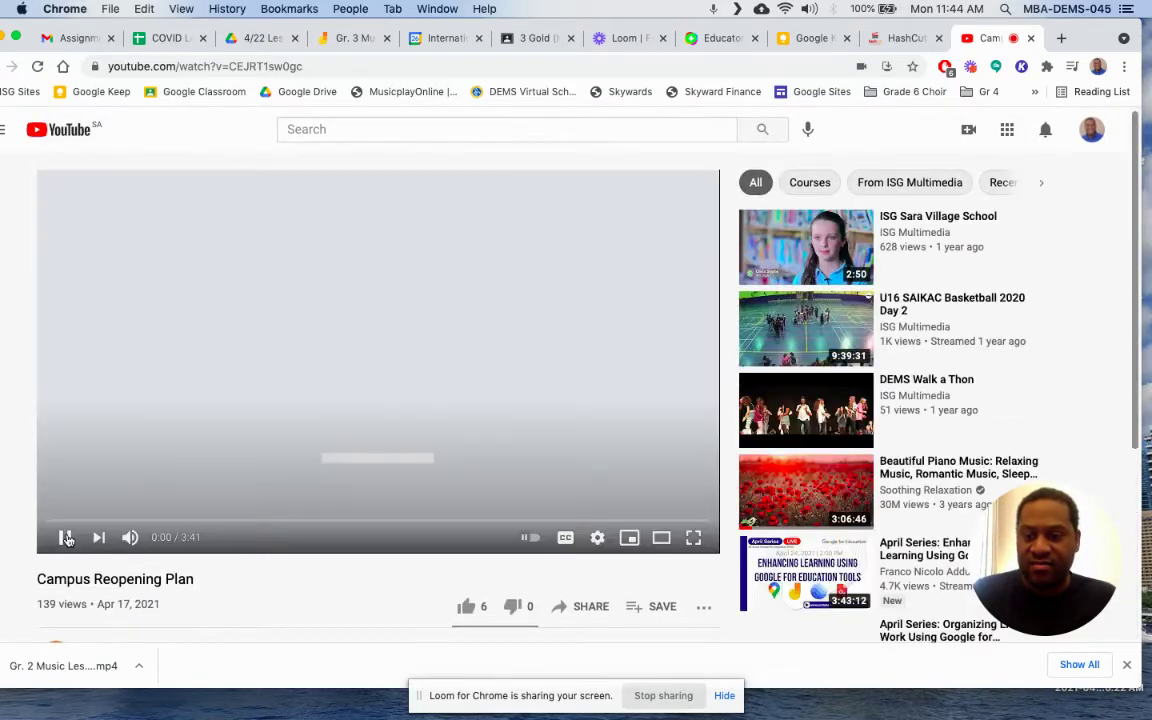
pyautogui.click(64, 537)
# - Copy the video's short share link and return to the HashCut tab
pyautogui.click(588, 609)
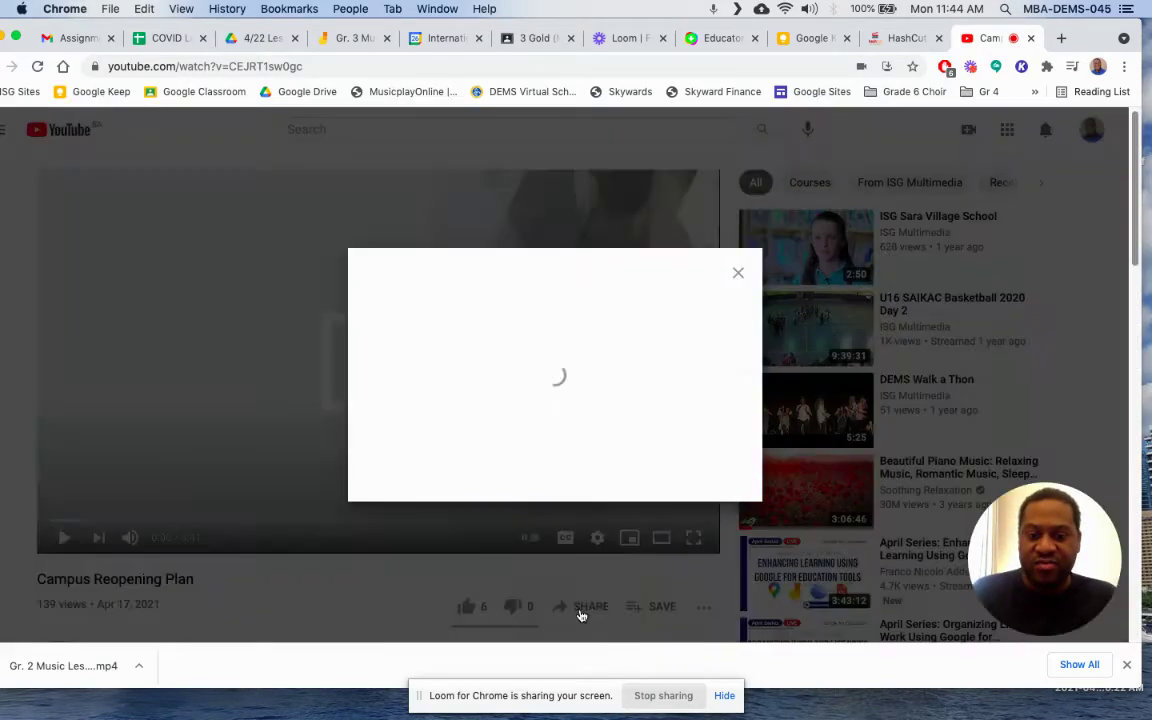
pyautogui.click(708, 406)
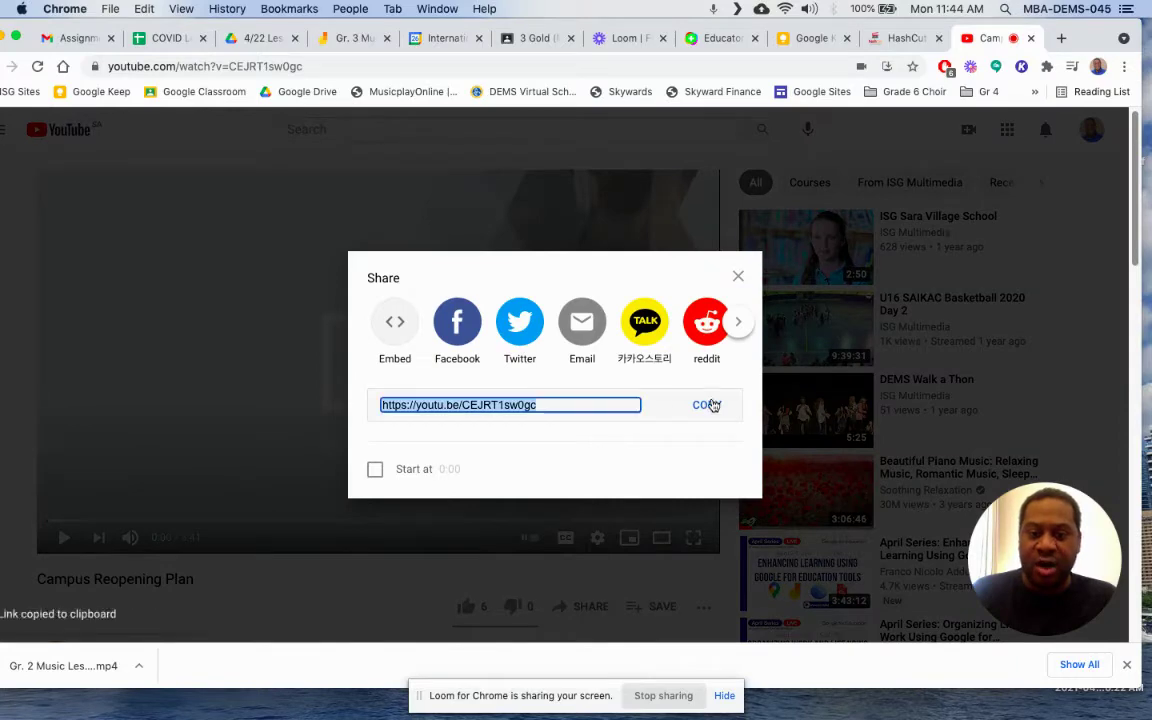
pyautogui.click(739, 281)
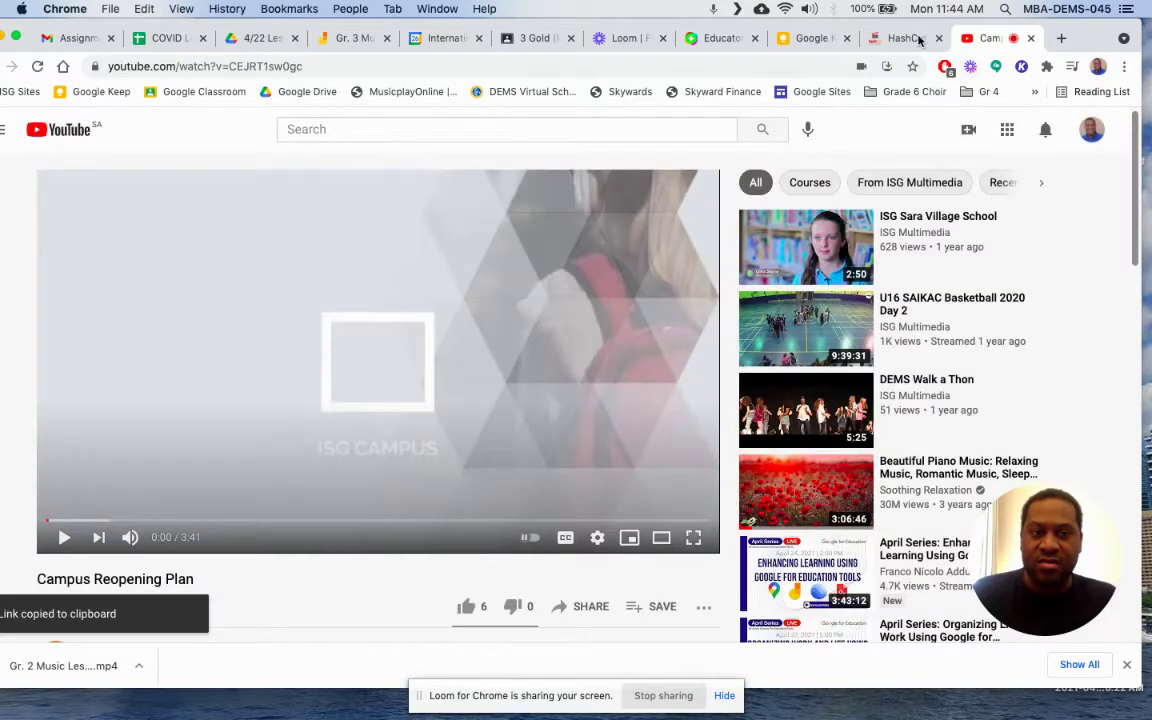
pyautogui.click(912, 39)
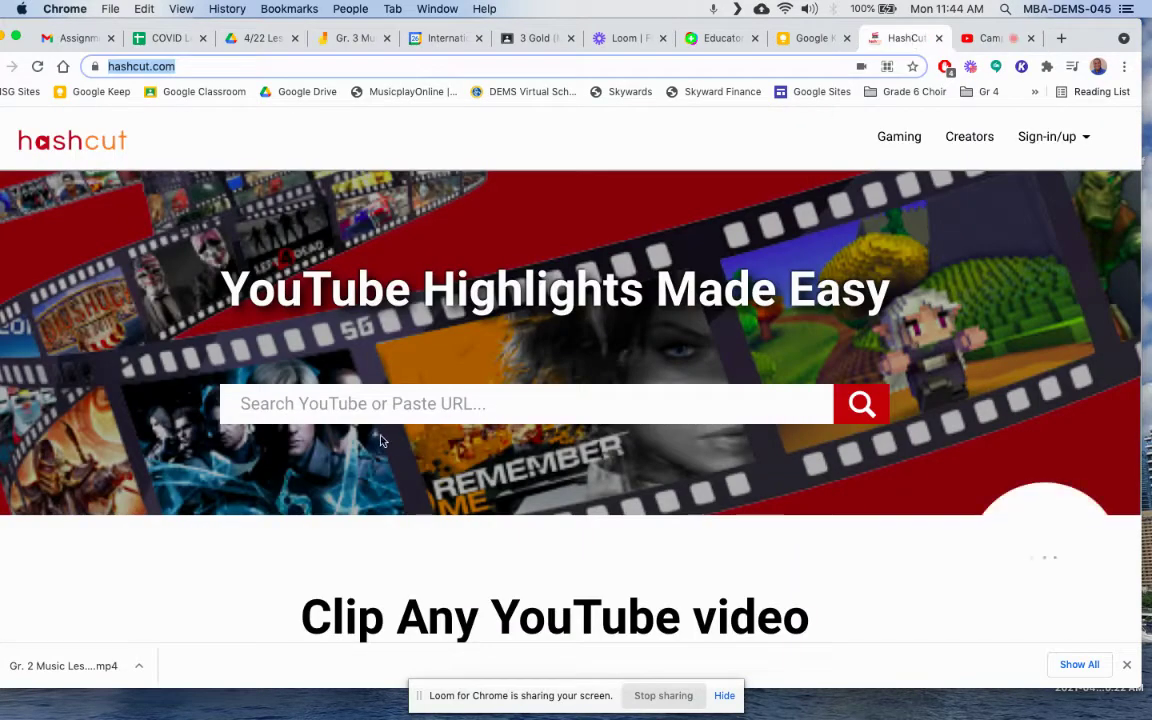
pyautogui.click(361, 404)
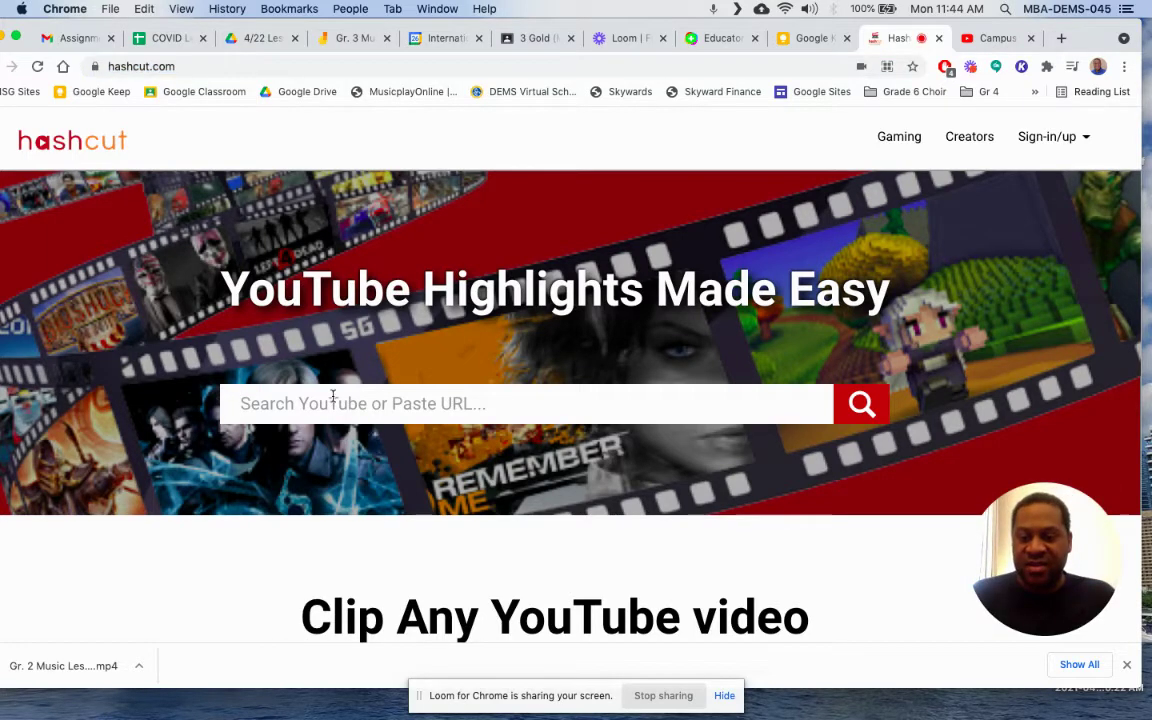
pyautogui.press('super+v')
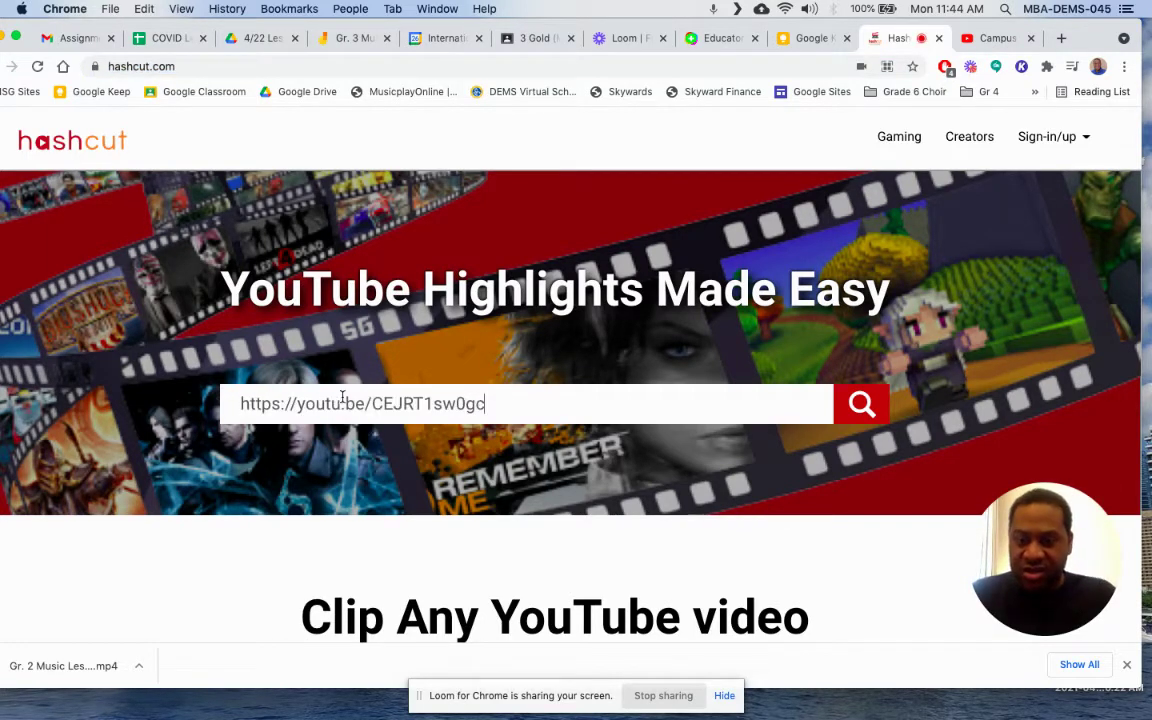
pyautogui.click(861, 404)
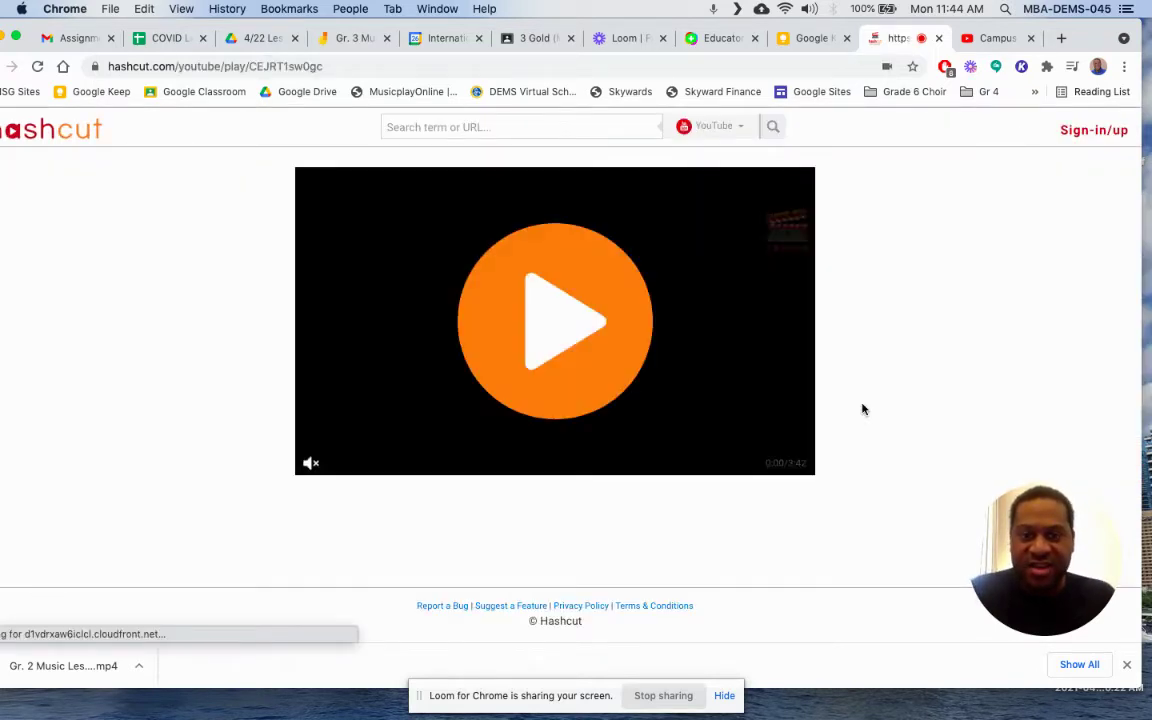
# - Play the video with sound on, pausing at 0:09
pyautogui.click(551, 332)
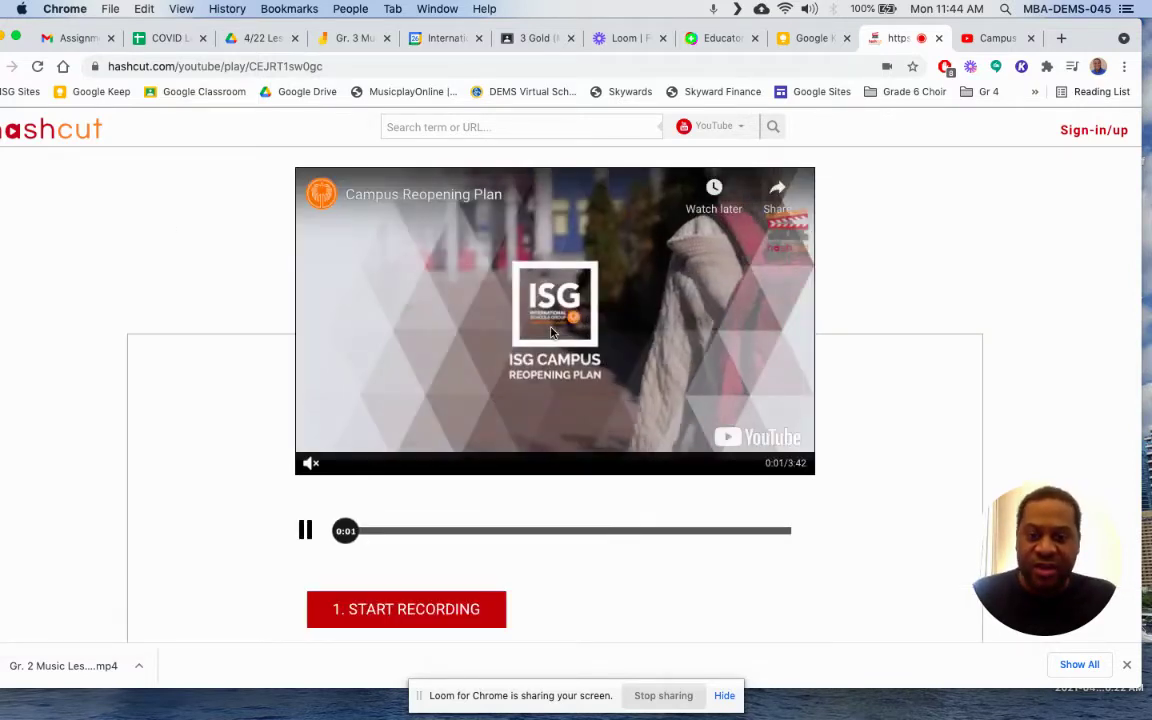
pyautogui.click(310, 465)
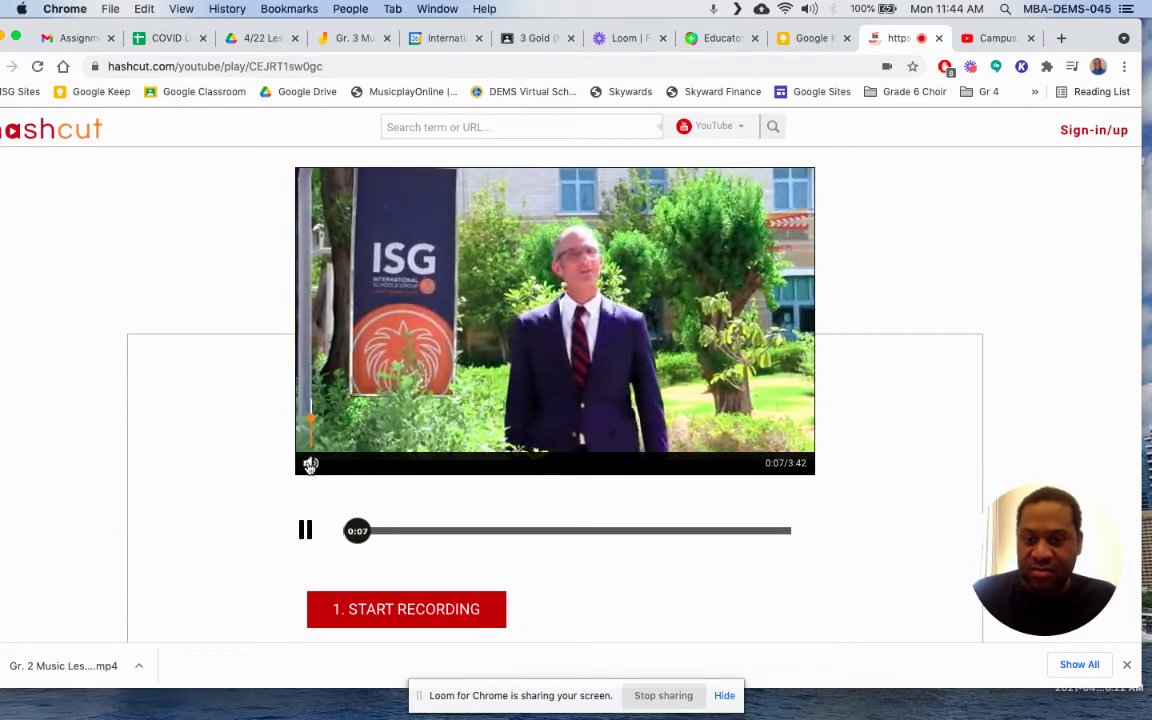
pyautogui.click(305, 530)
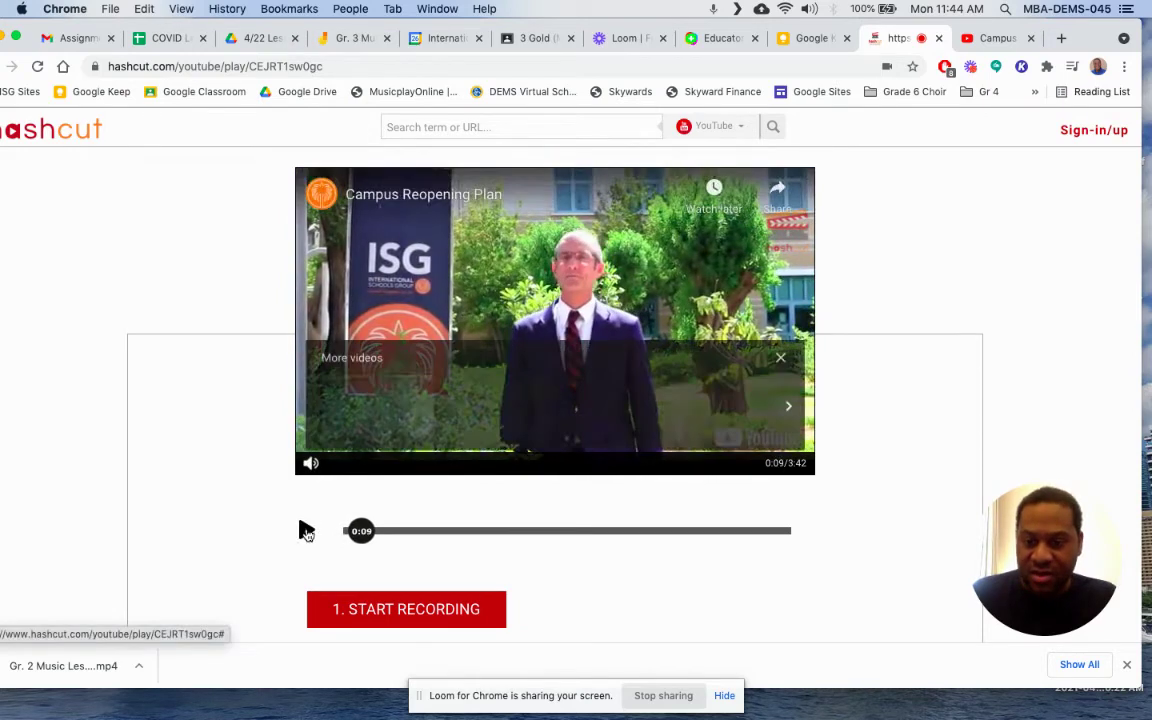
# - Scrub the video to 0:42 and pause it there
pyautogui.scroll(-2, 548, 528)
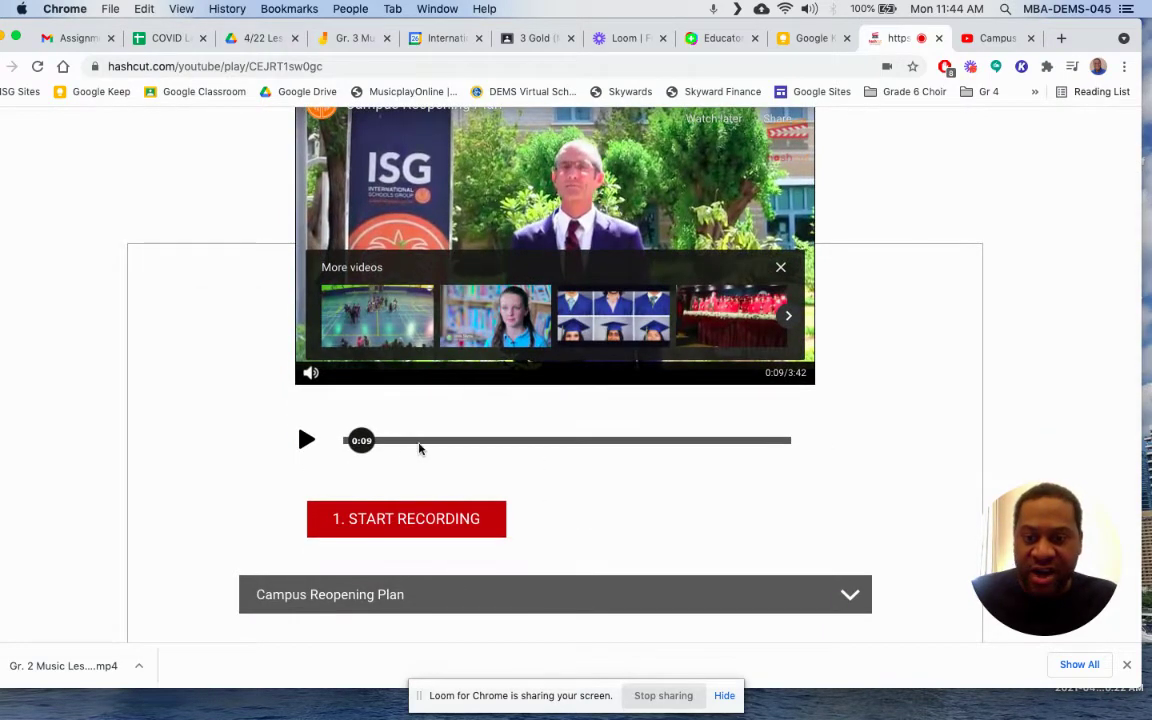
pyautogui.moveTo(362, 441); pyautogui.dragTo(342, 441)
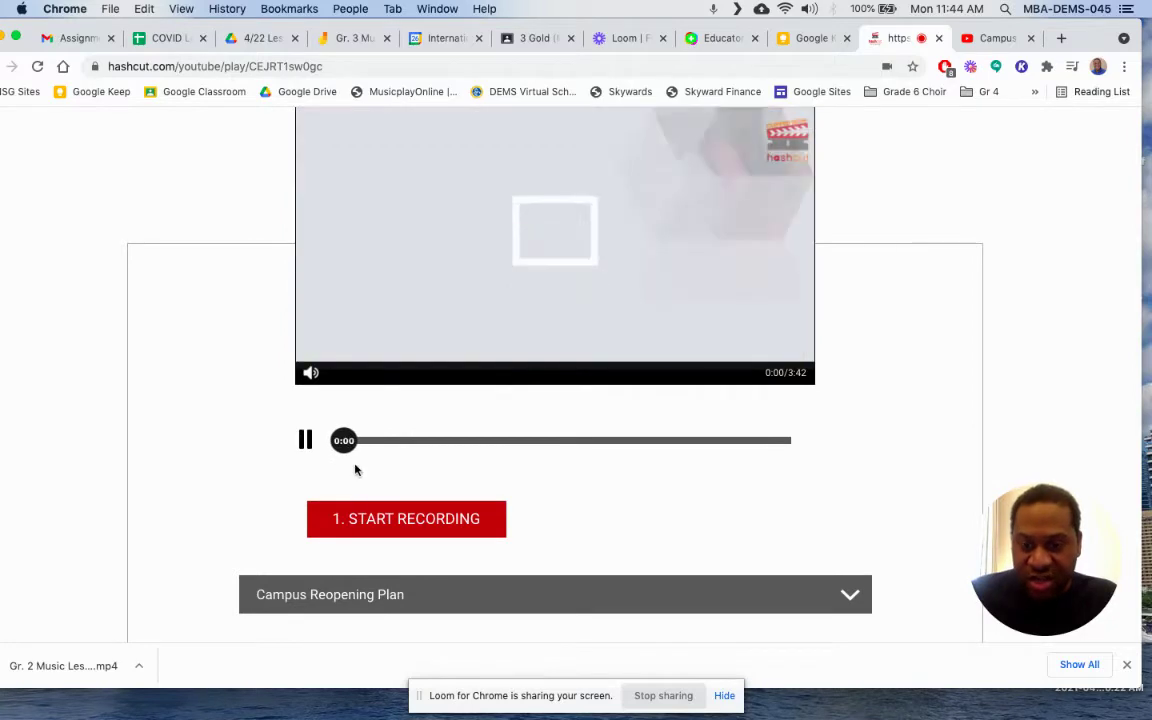
pyautogui.click(345, 441)
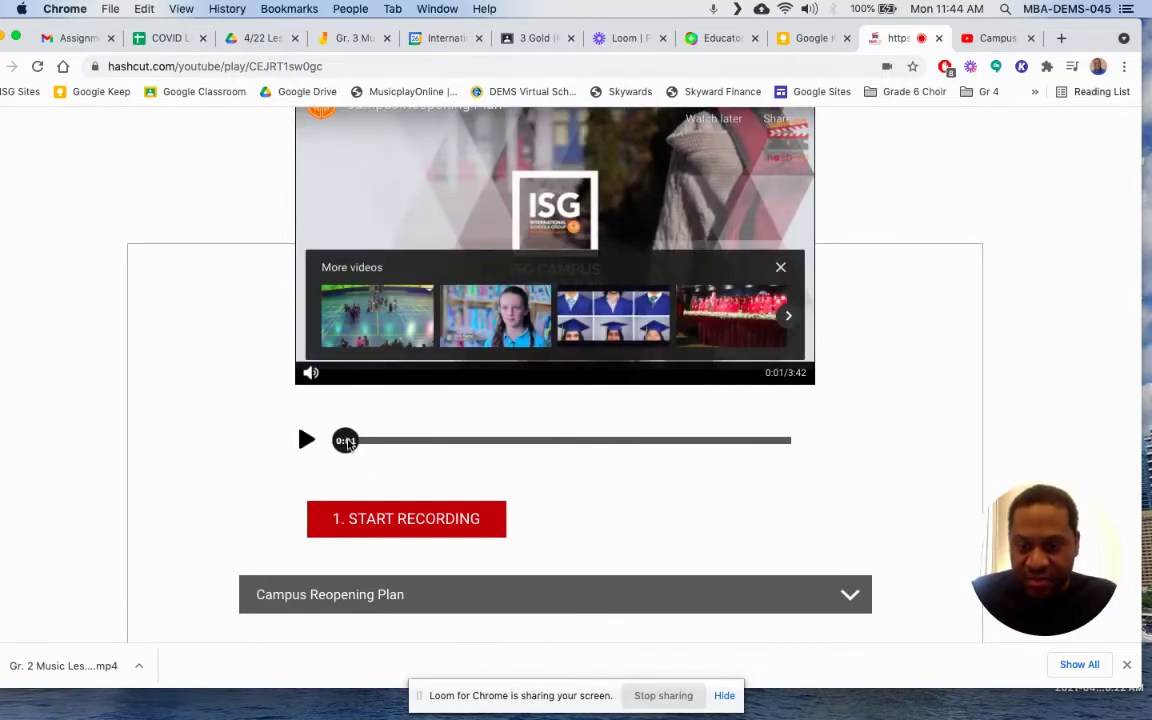
pyautogui.moveTo(367, 443); pyautogui.dragTo(430, 445)
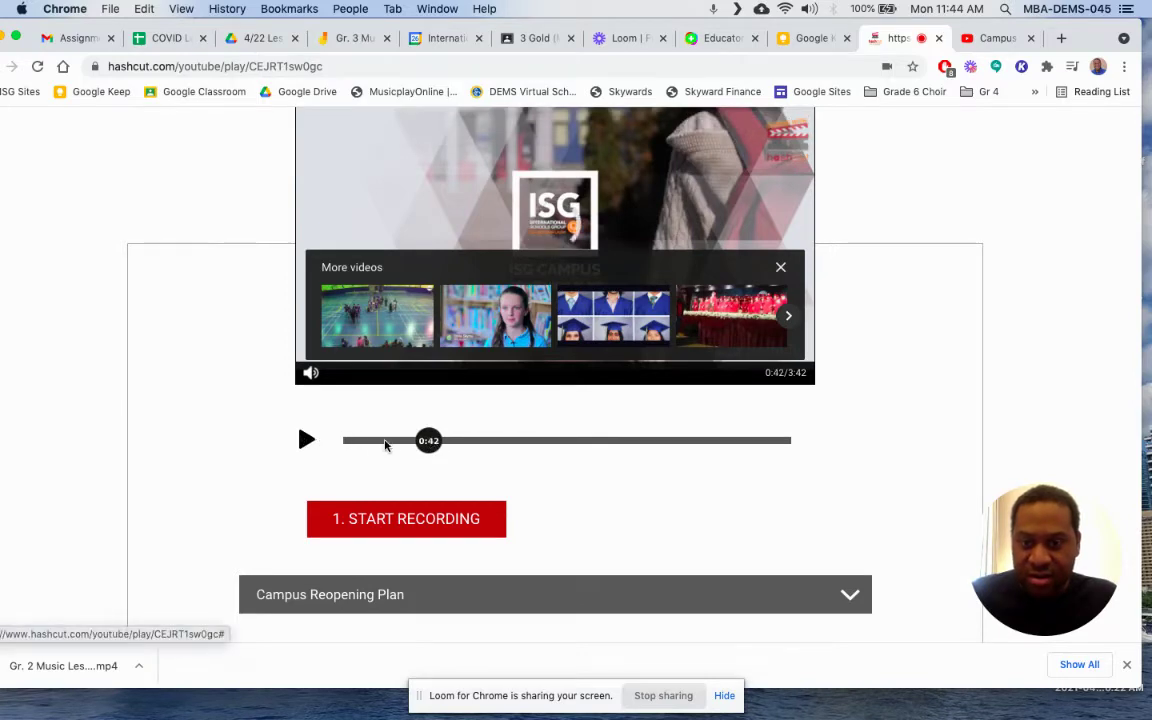
pyautogui.click(306, 441)
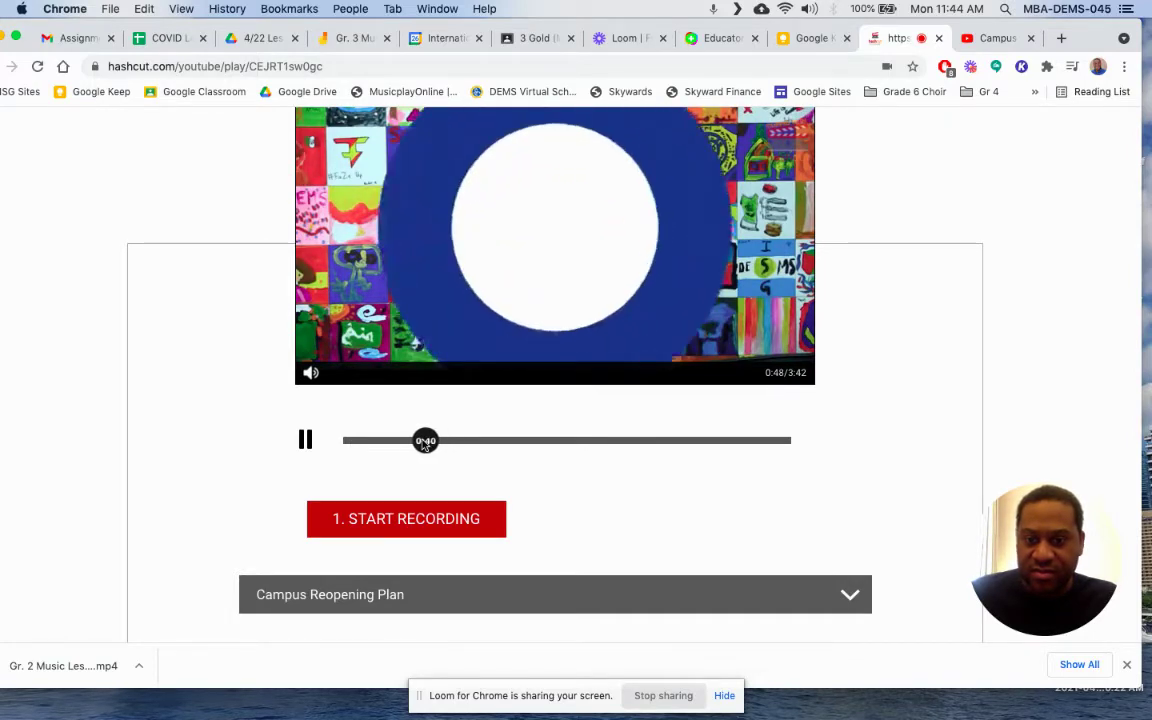
pyautogui.moveTo(424, 443); pyautogui.dragTo(424, 443)
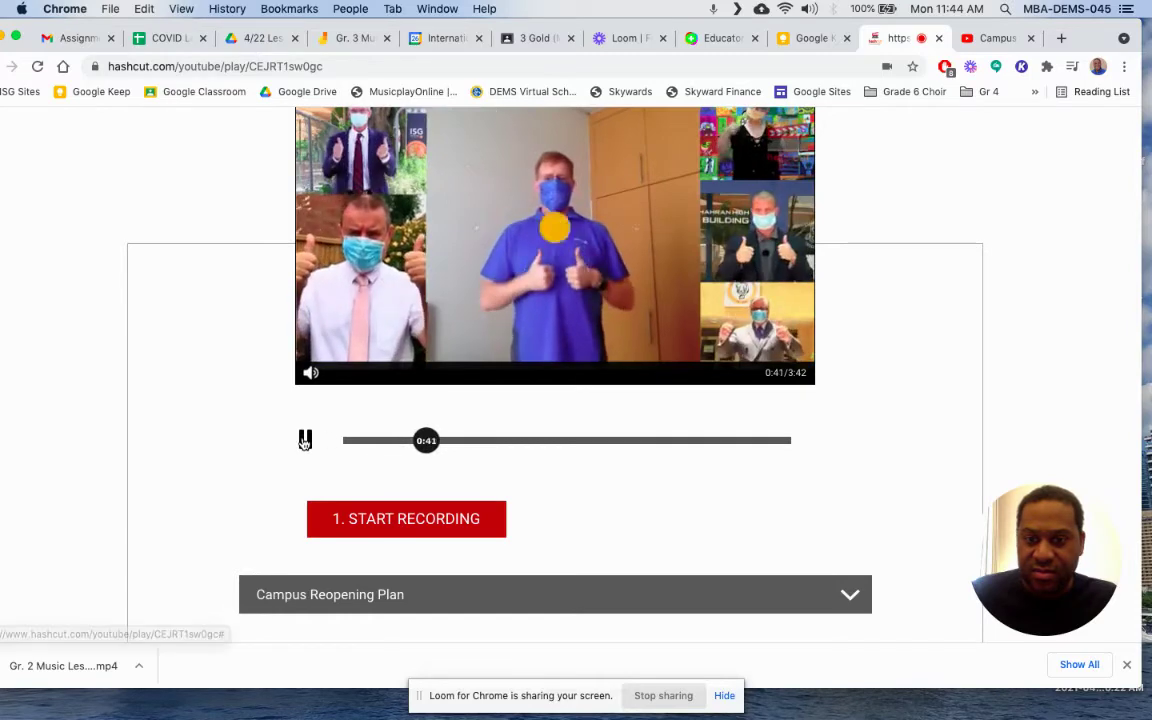
pyautogui.click(305, 441)
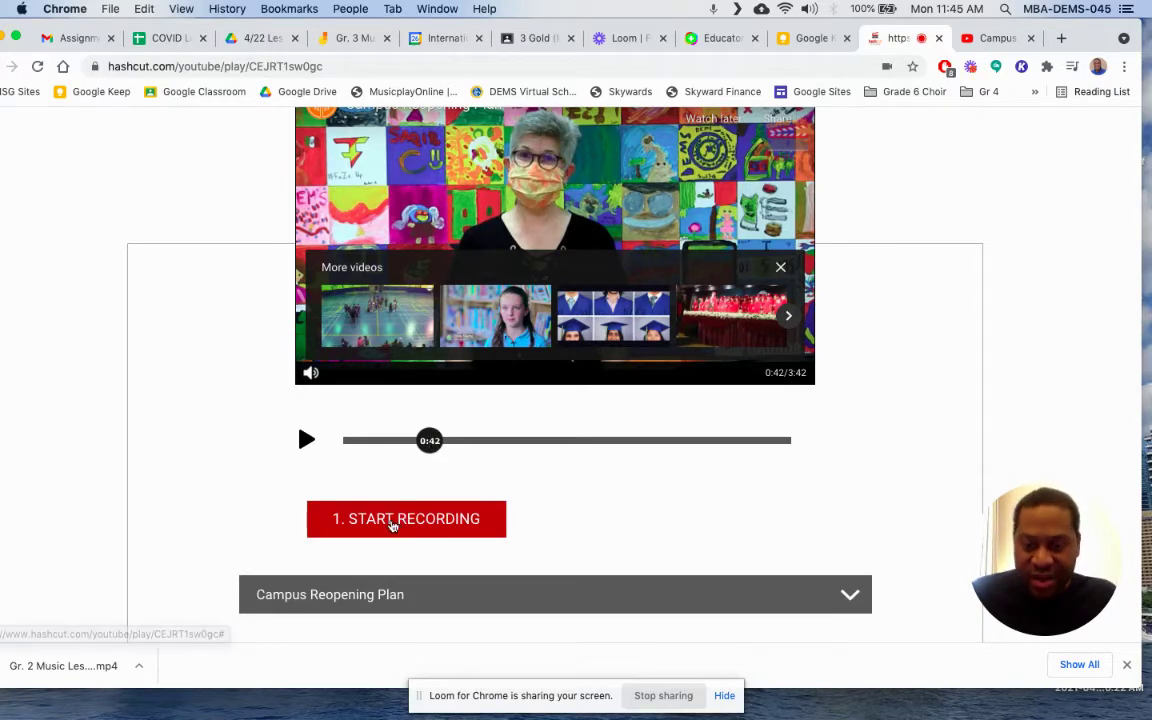
# - Mark a clip from 0:42 to 1:04 and preview it
pyautogui.click(390, 522)
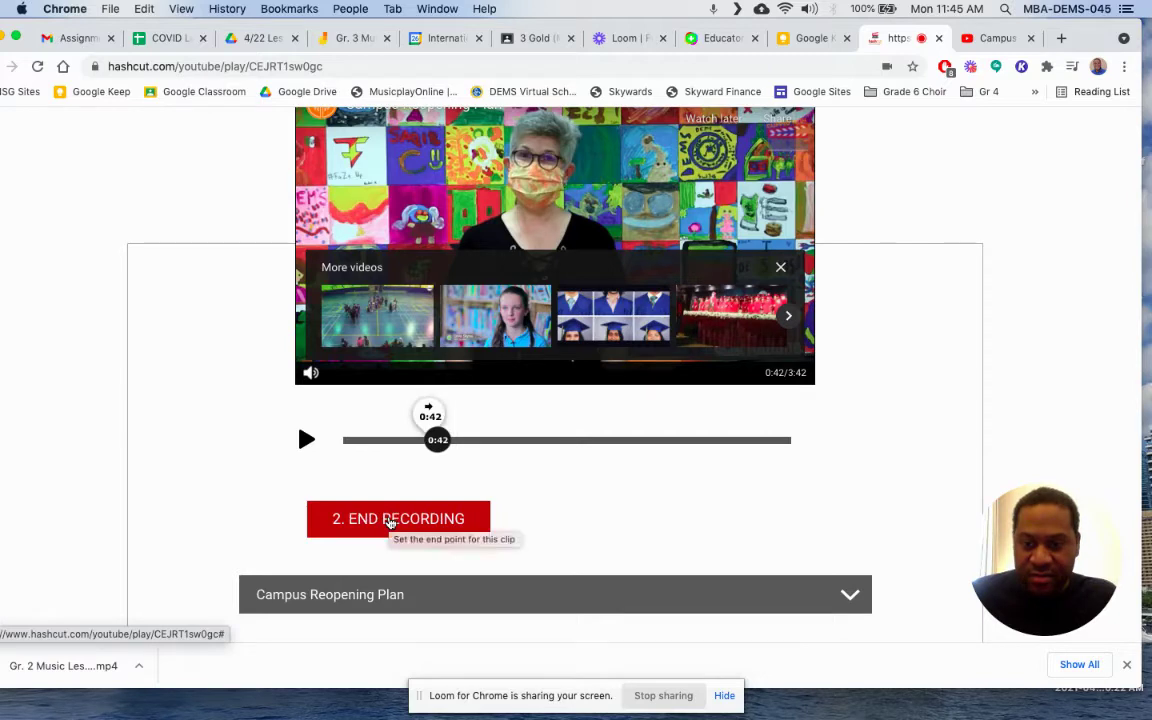
pyautogui.moveTo(437, 440); pyautogui.dragTo(470, 444)
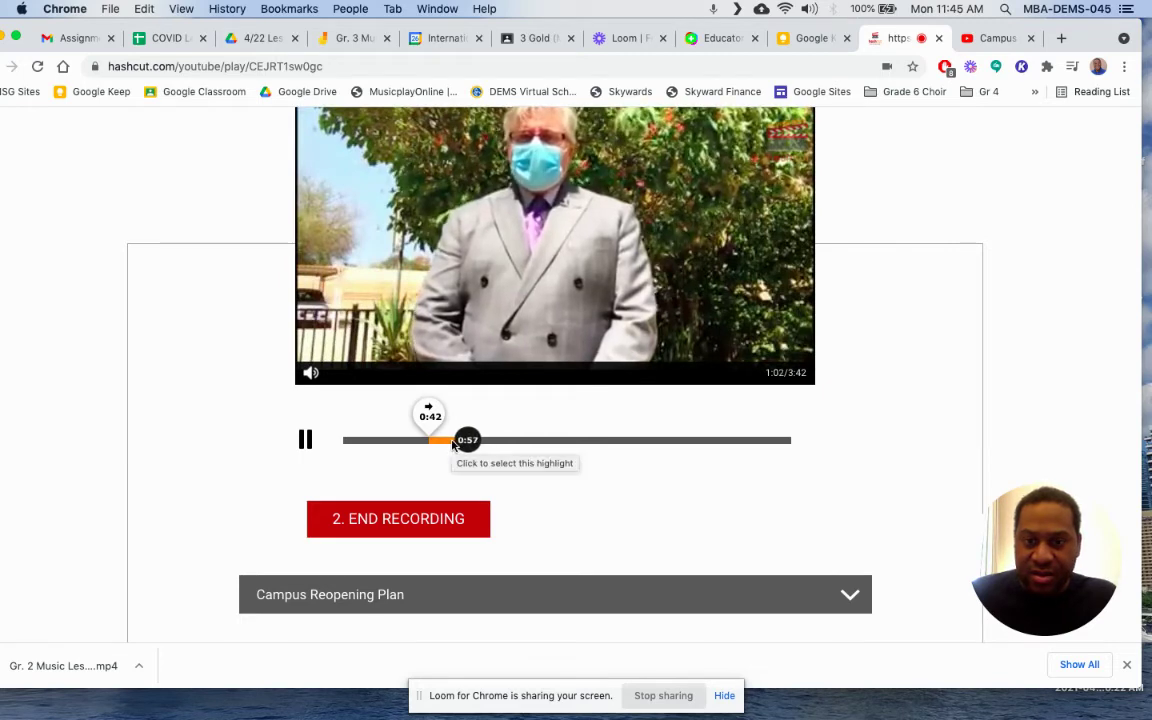
pyautogui.click(459, 446)
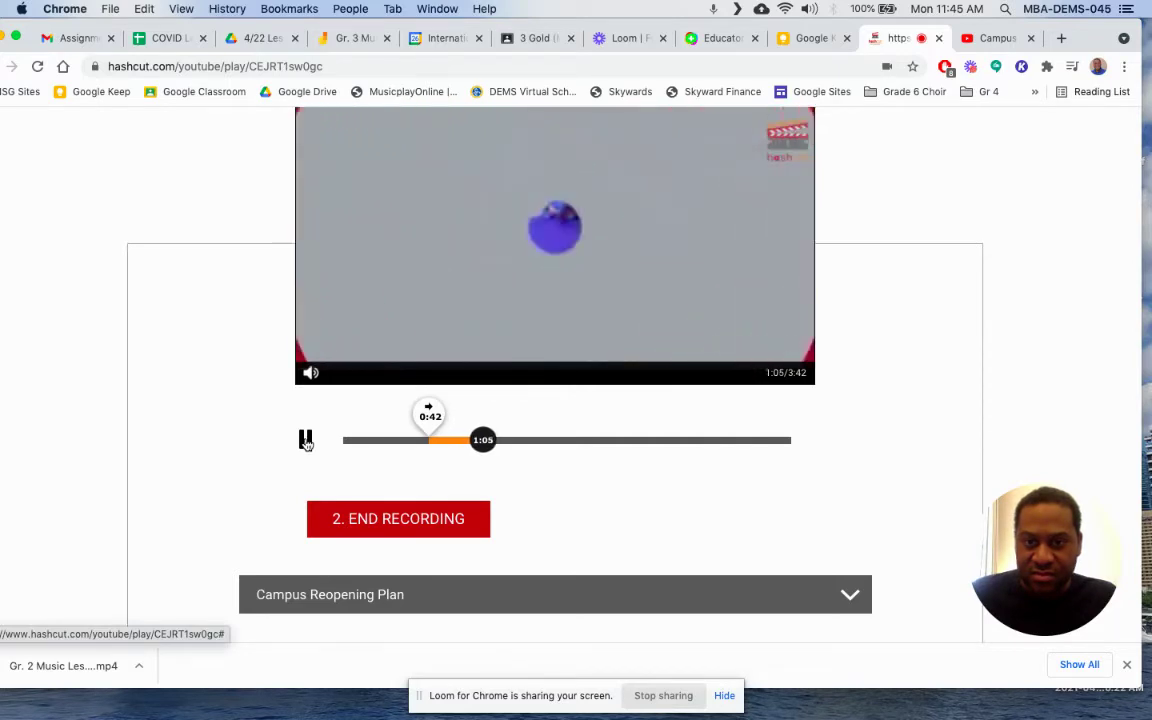
pyautogui.click(306, 440)
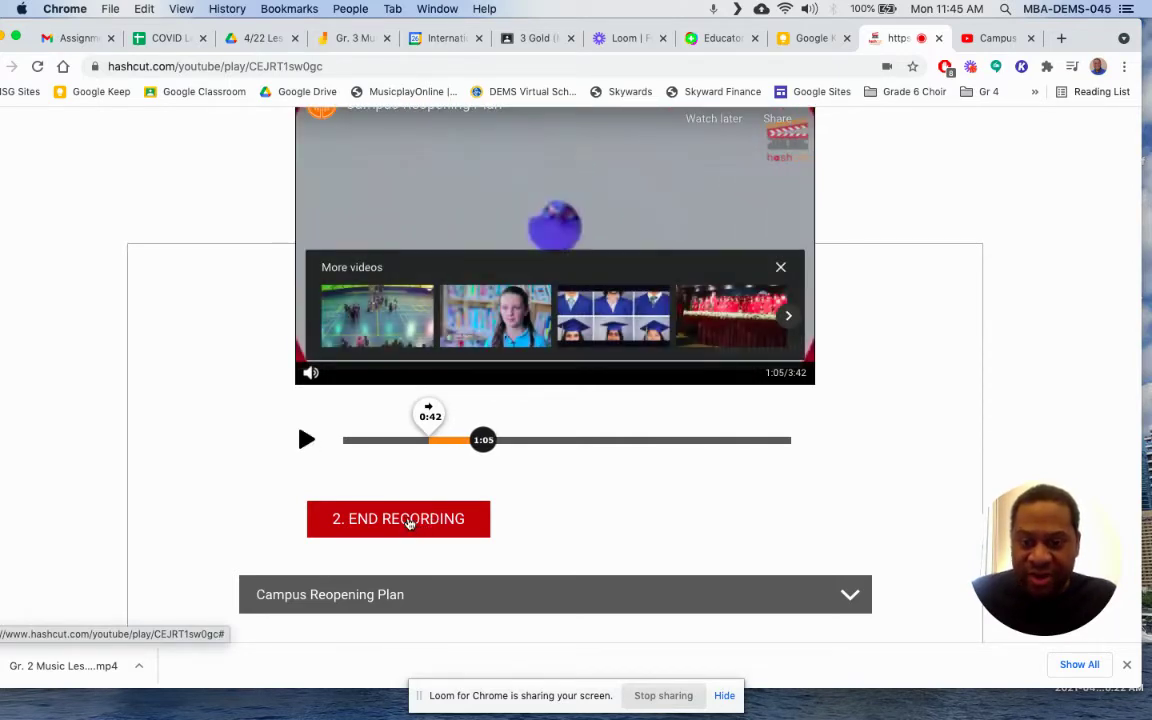
pyautogui.click(409, 519)
pyautogui.scroll(2, 411, 524)
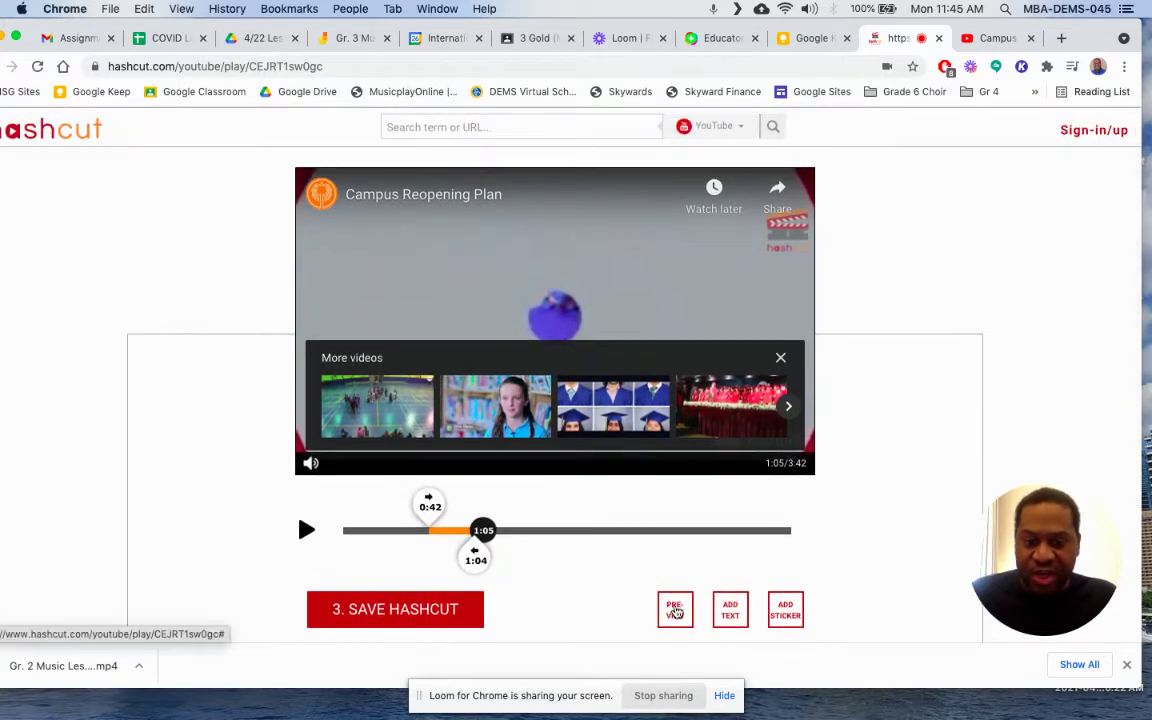
pyautogui.click(675, 612)
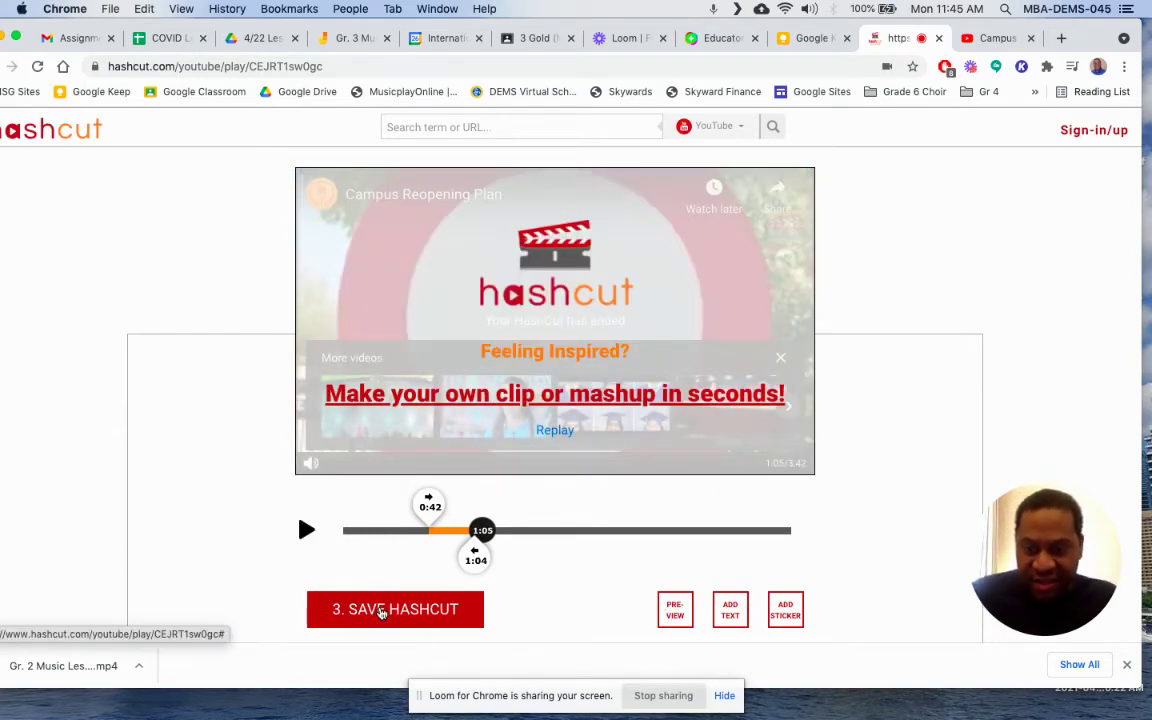
pyautogui.click(381, 610)
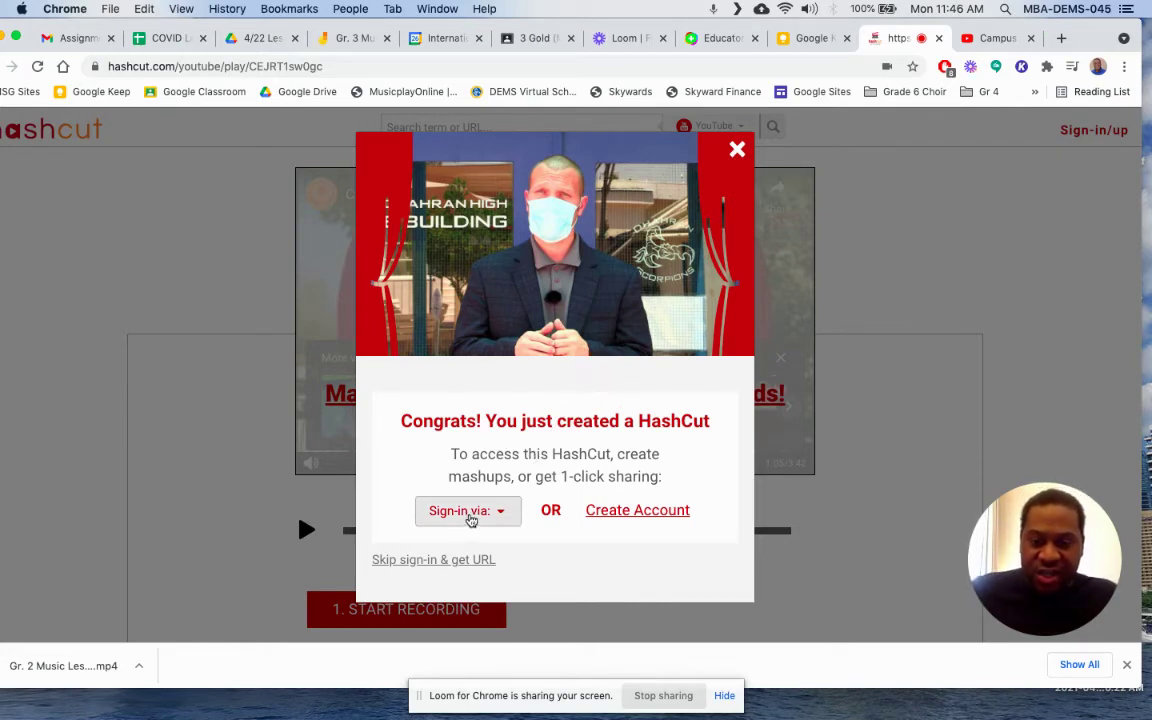
pyautogui.click(470, 512)
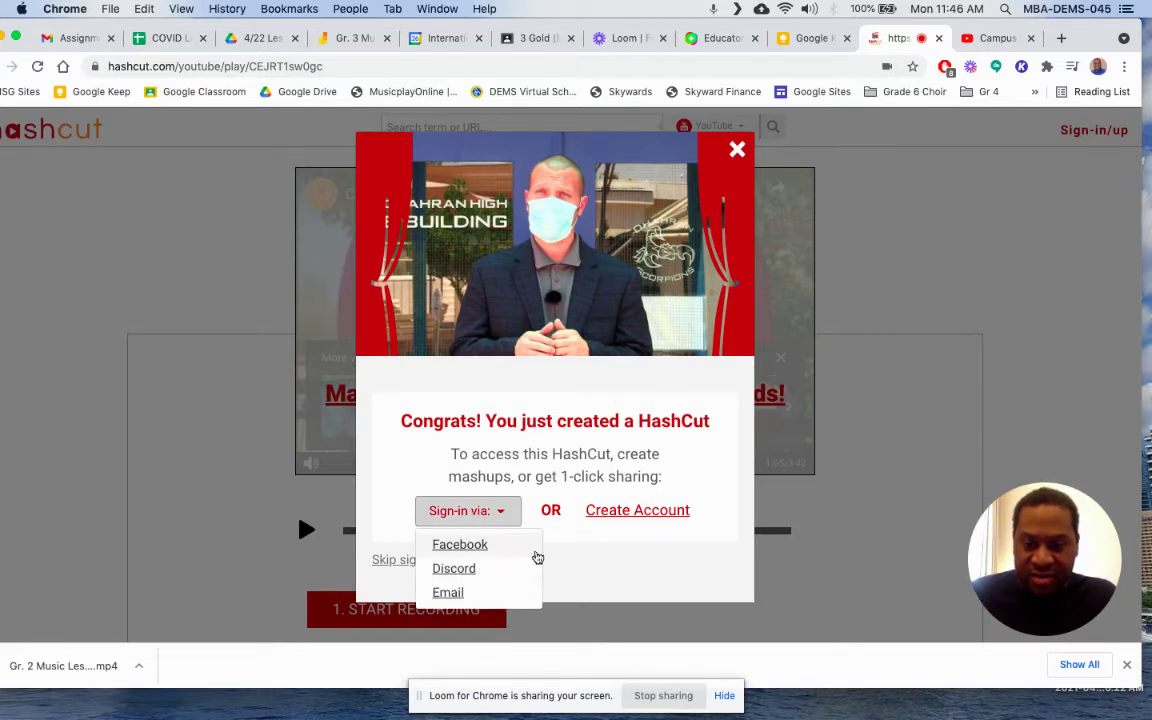
pyautogui.click(591, 455)
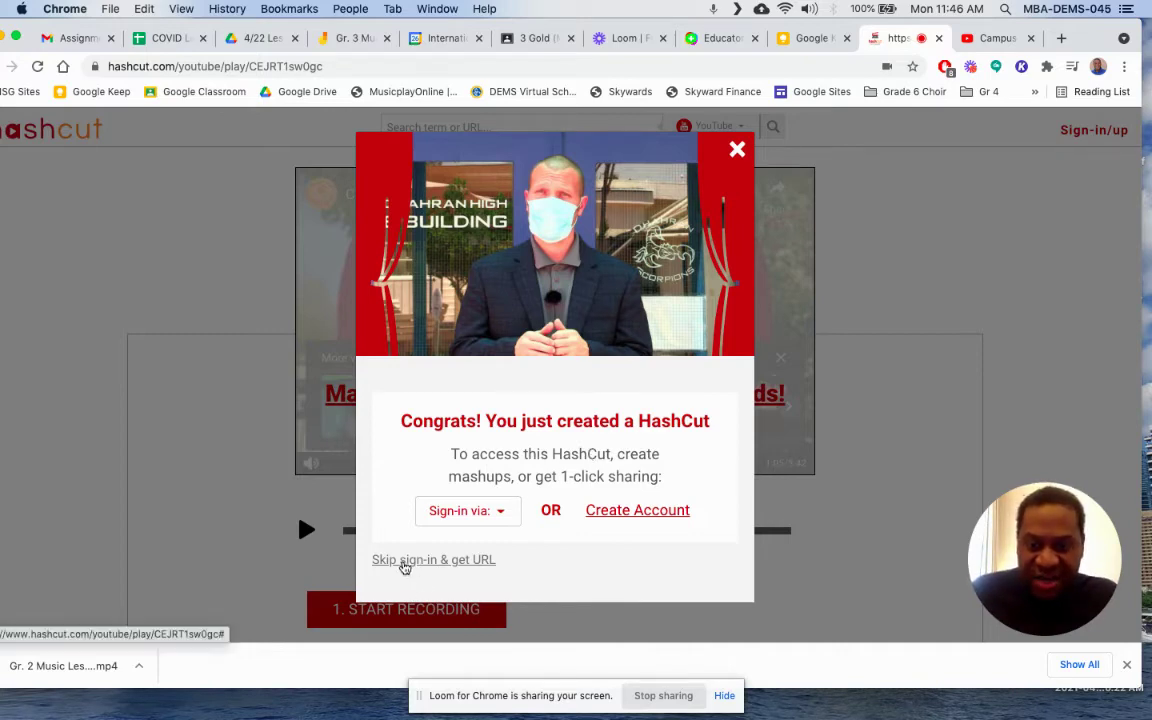
pyautogui.click(404, 562)
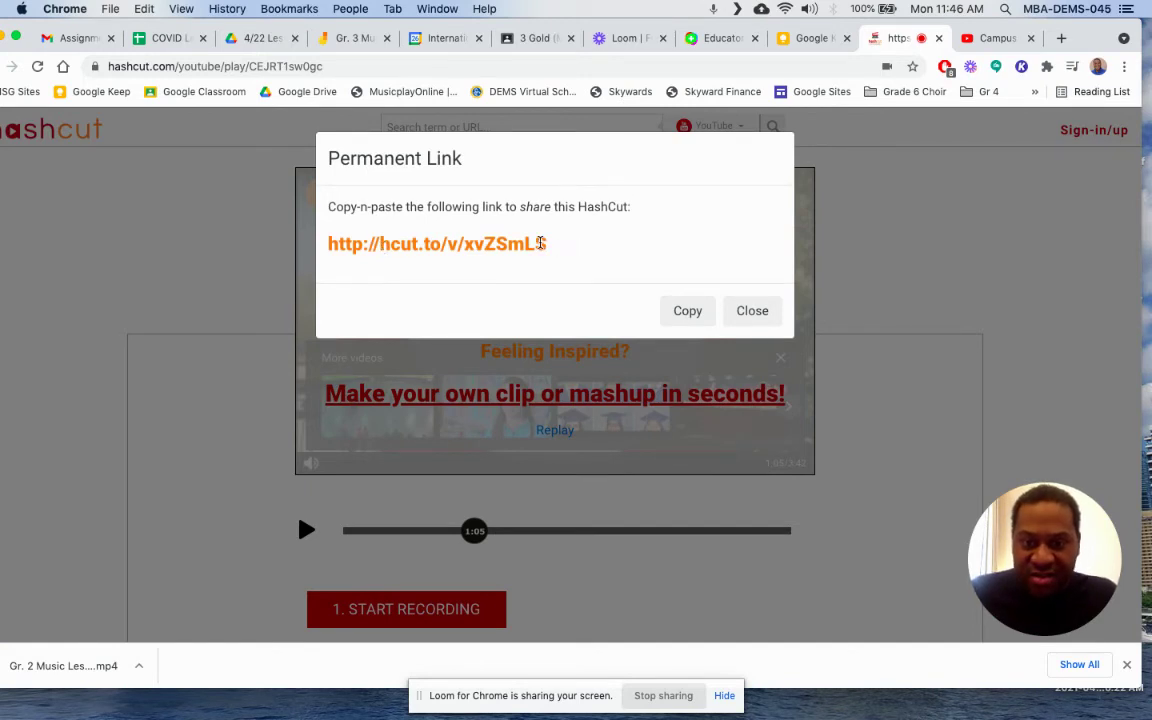
# - Copy the permanent link and open hashcut.com/v/xvZSmLS in a new browser tab
pyautogui.click(687, 311)
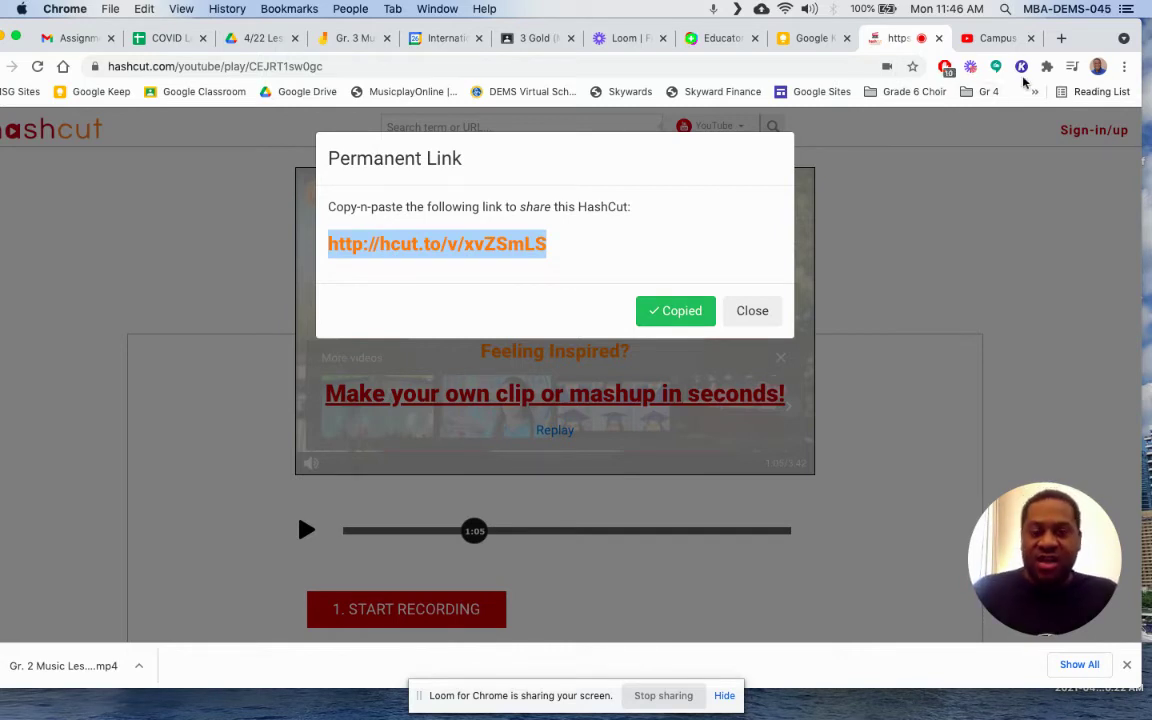
pyautogui.click(1062, 40)
pyautogui.press('super+v')
pyautogui.press('Return')
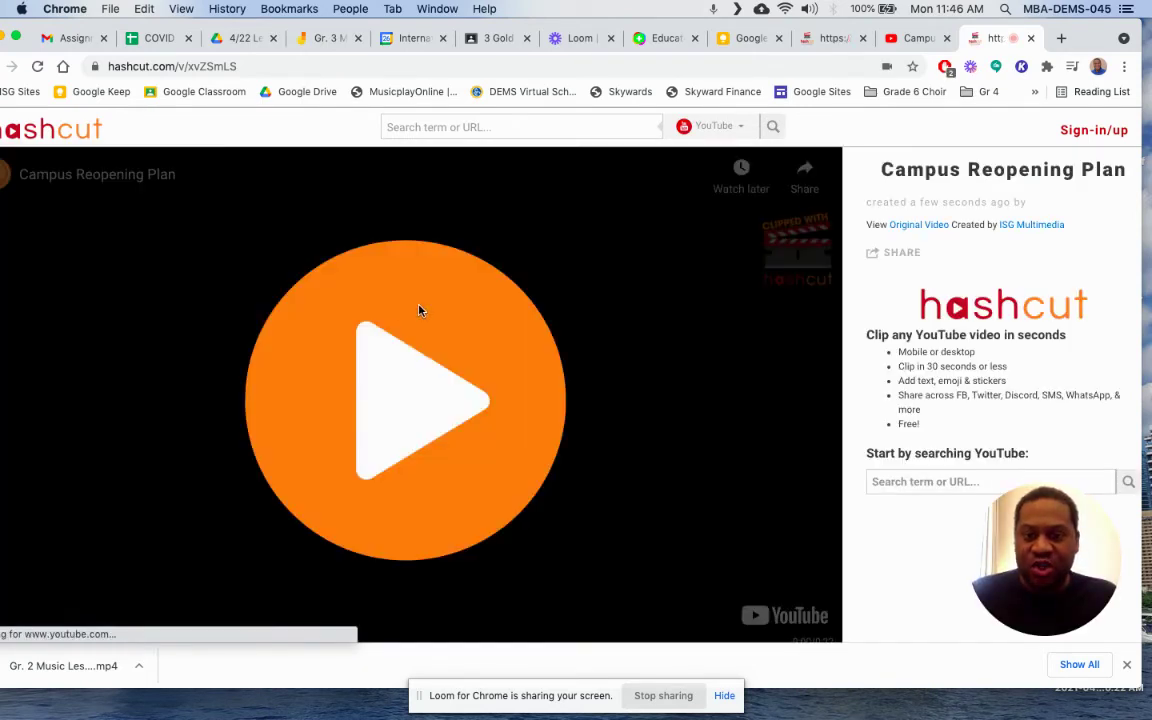
# - Play the 22-second shared clip with sound on, pausing once at 0:16, through to the end
pyautogui.click(422, 399)
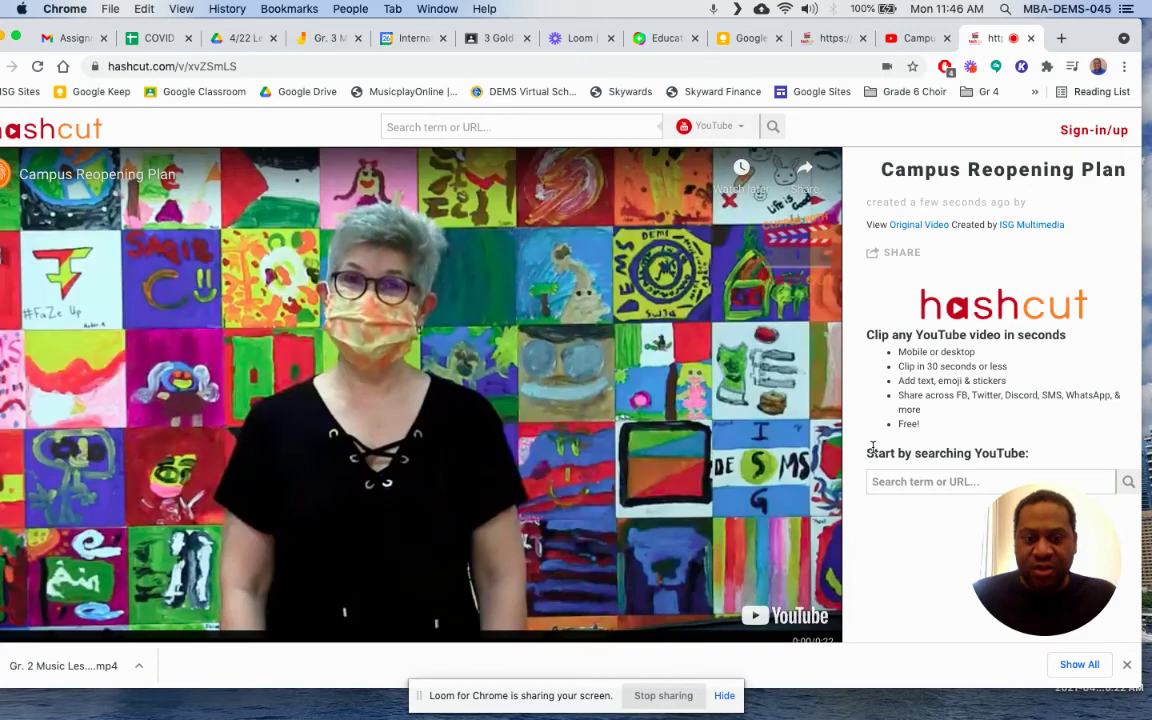
pyautogui.scroll(-2, 856, 452)
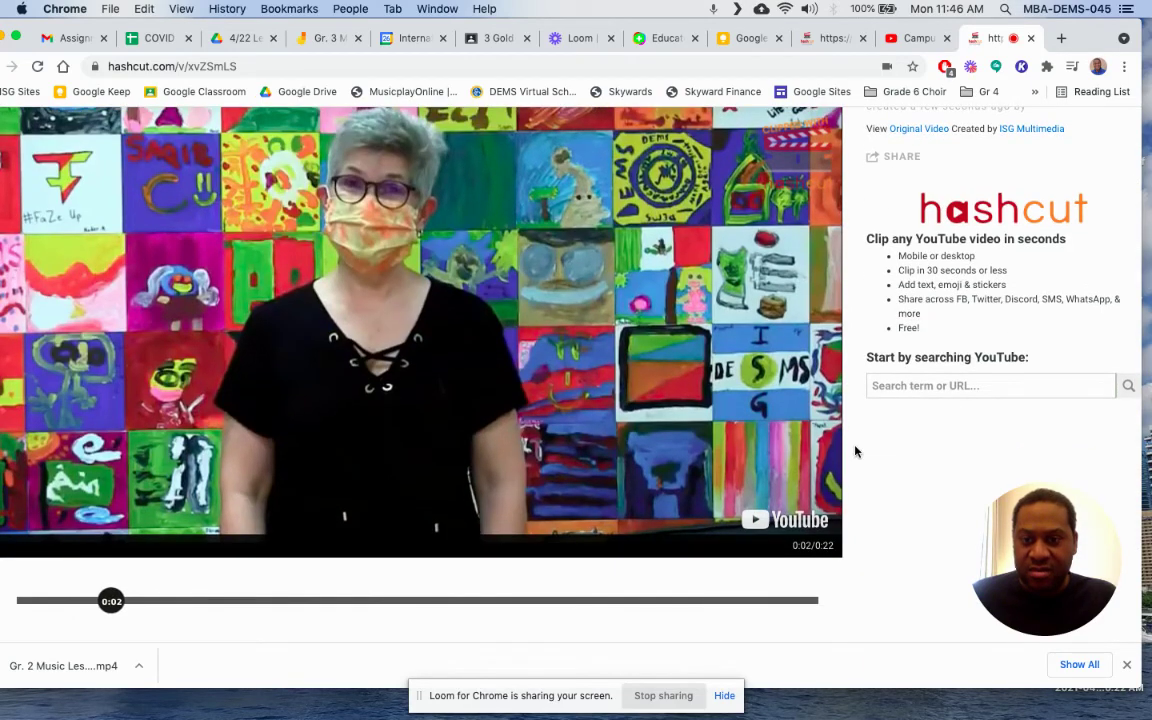
pyautogui.scroll(2, 855, 452)
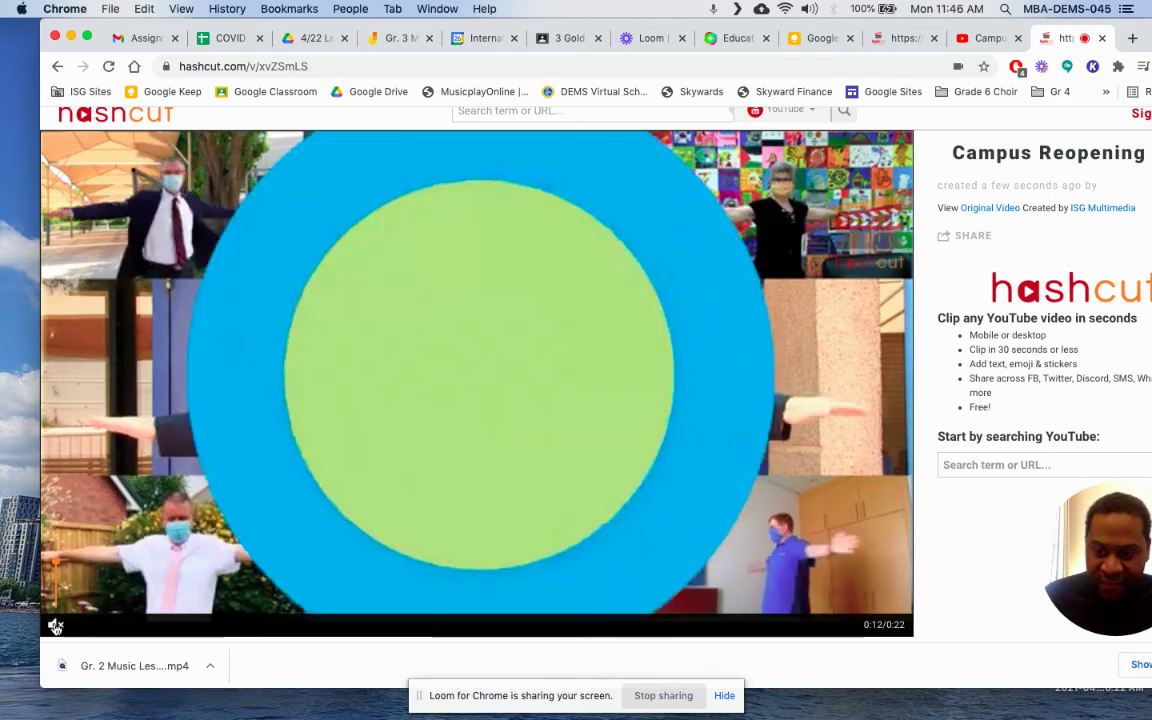
pyautogui.click(55, 626)
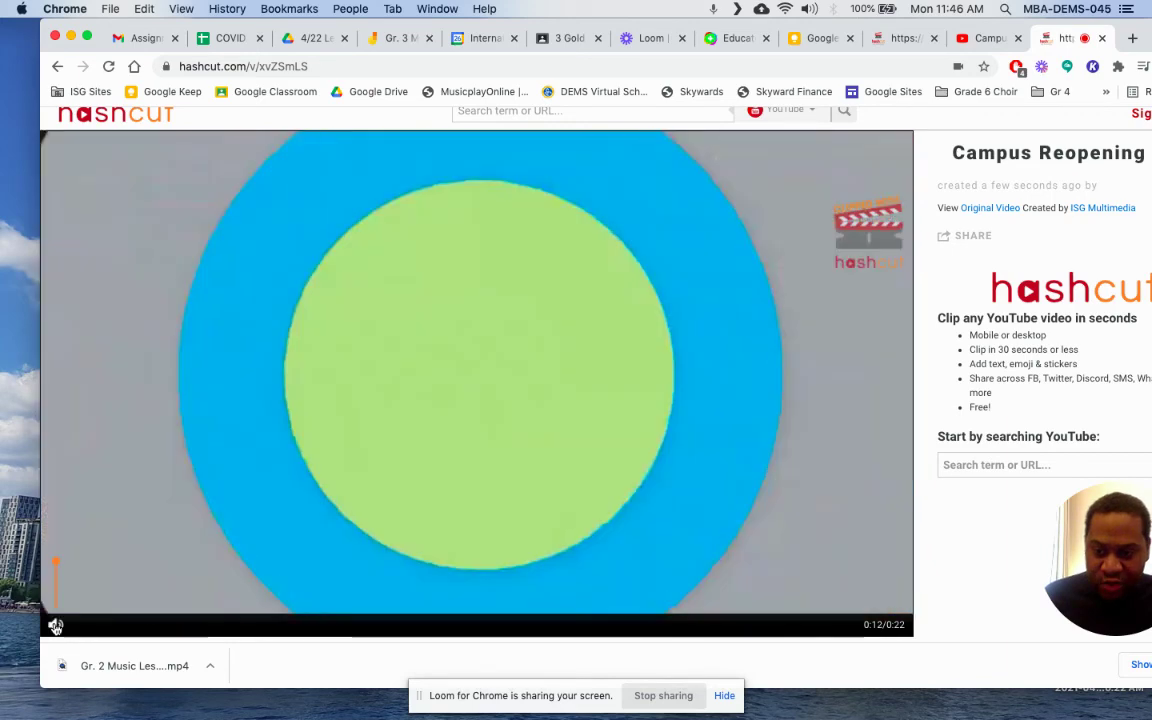
pyautogui.scroll(-4, 376, 436)
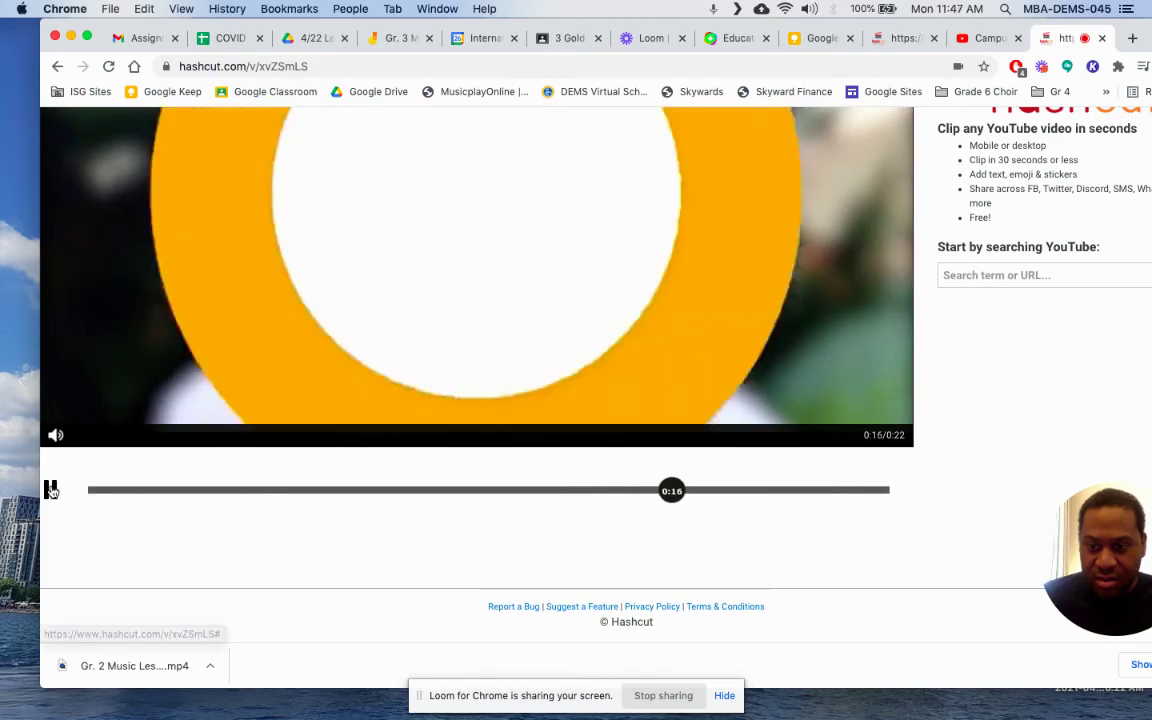
pyautogui.click(50, 489)
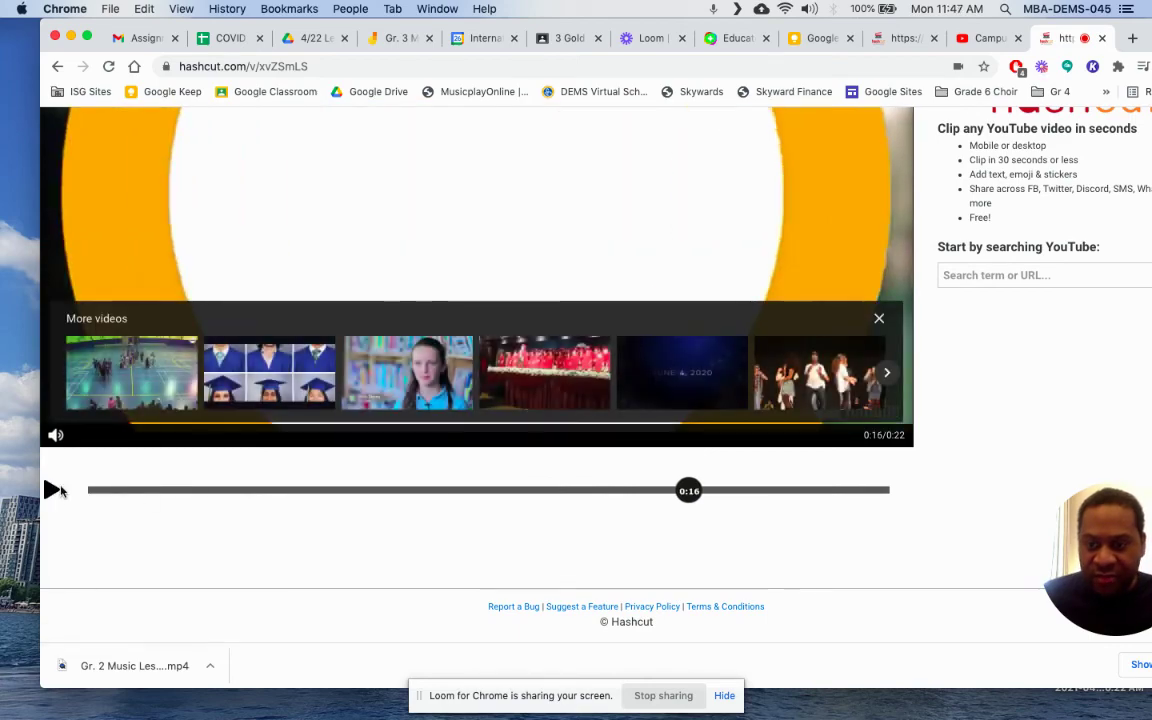
pyautogui.click(52, 490)
pyautogui.scroll(3, 134, 504)
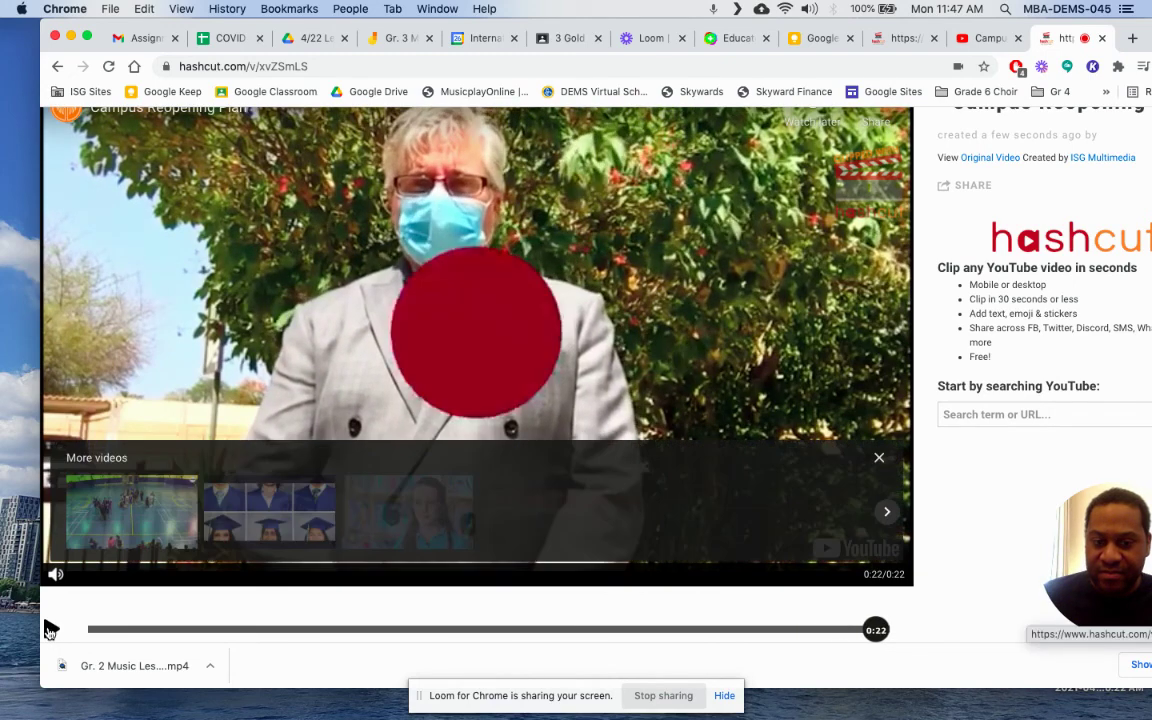
pyautogui.scroll(2, 849, 455)
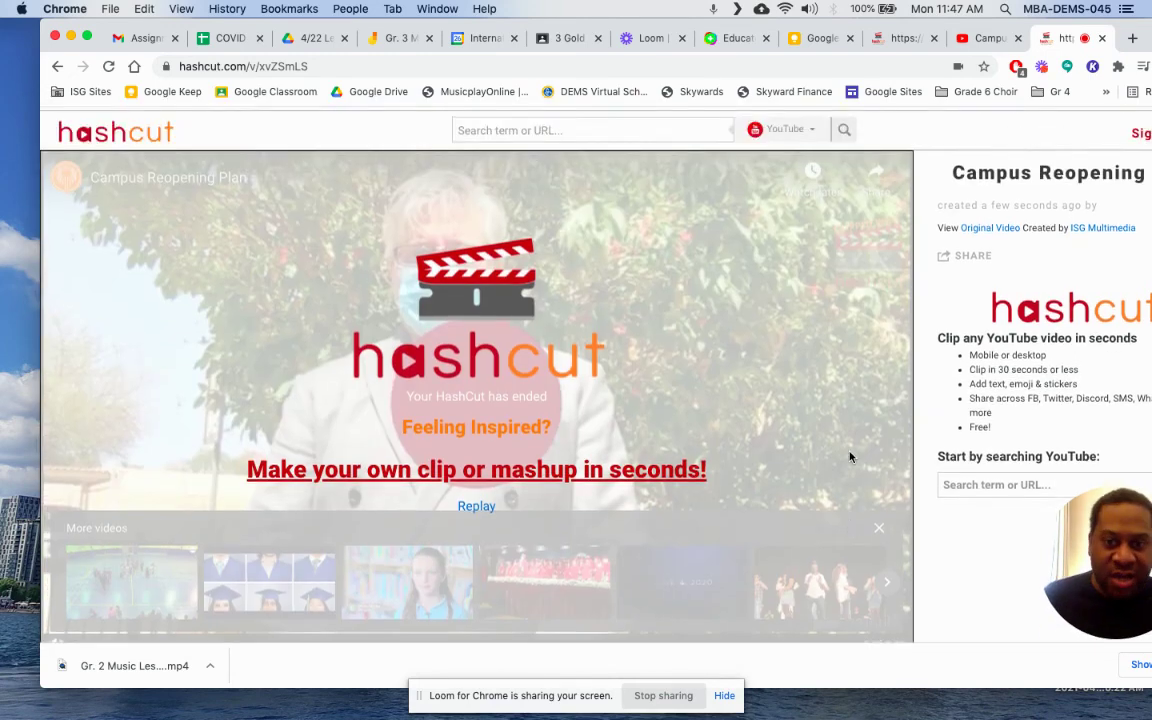